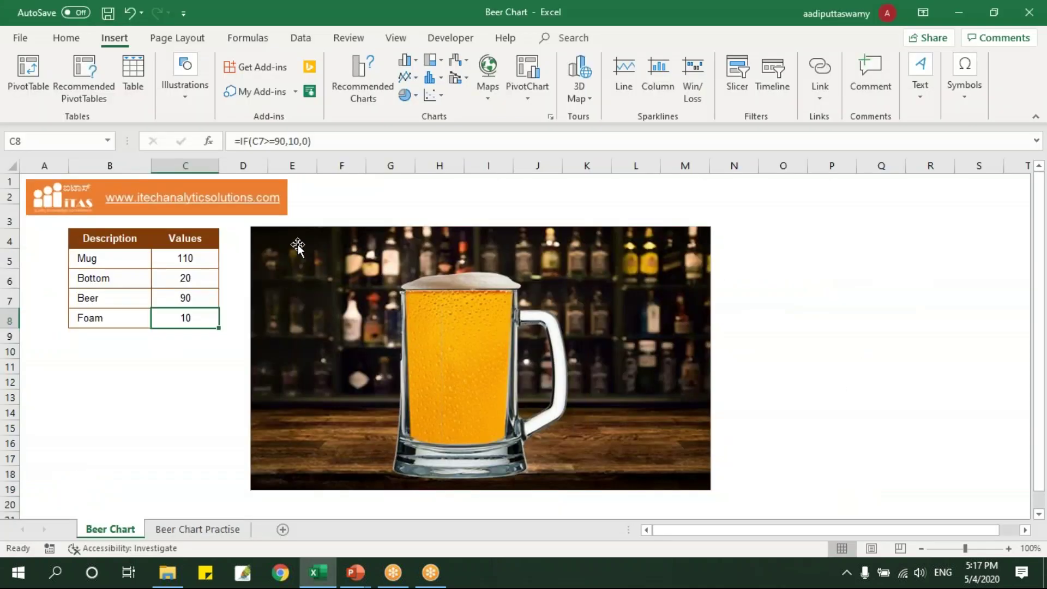
# Try Beer values 40, 60 and finally 90 in cell C7 of the Beer Chart sheet.
pyautogui.click(189, 295)
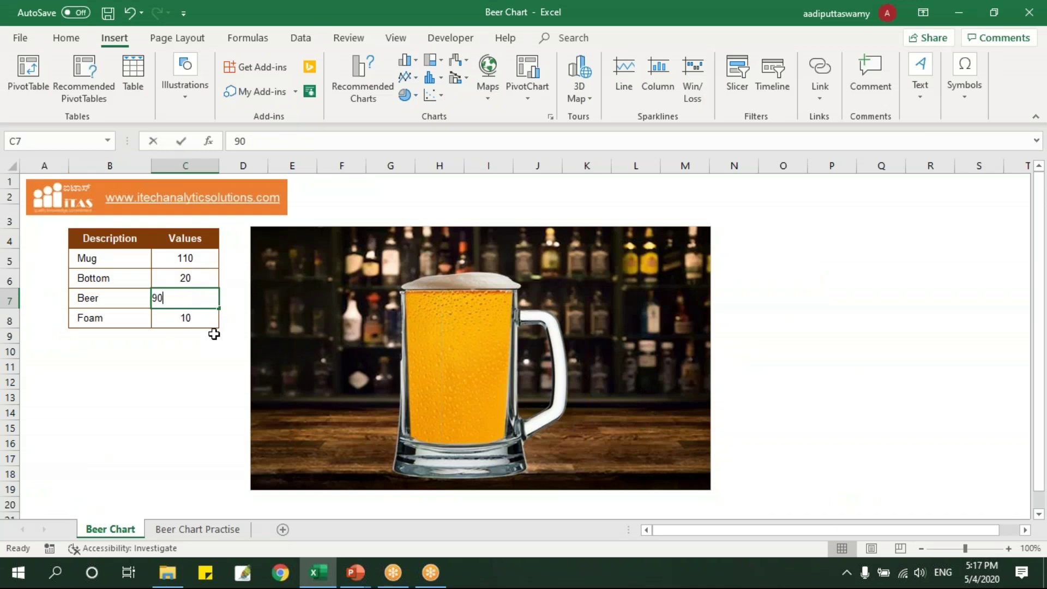
pyautogui.write('40')
pyautogui.press('Return')
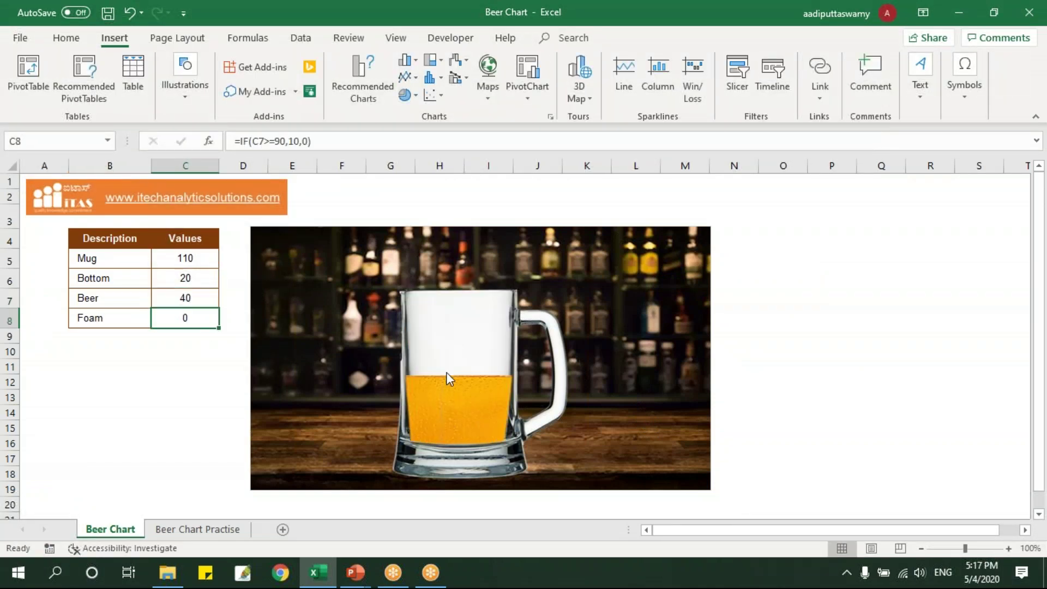
pyautogui.press('Up')
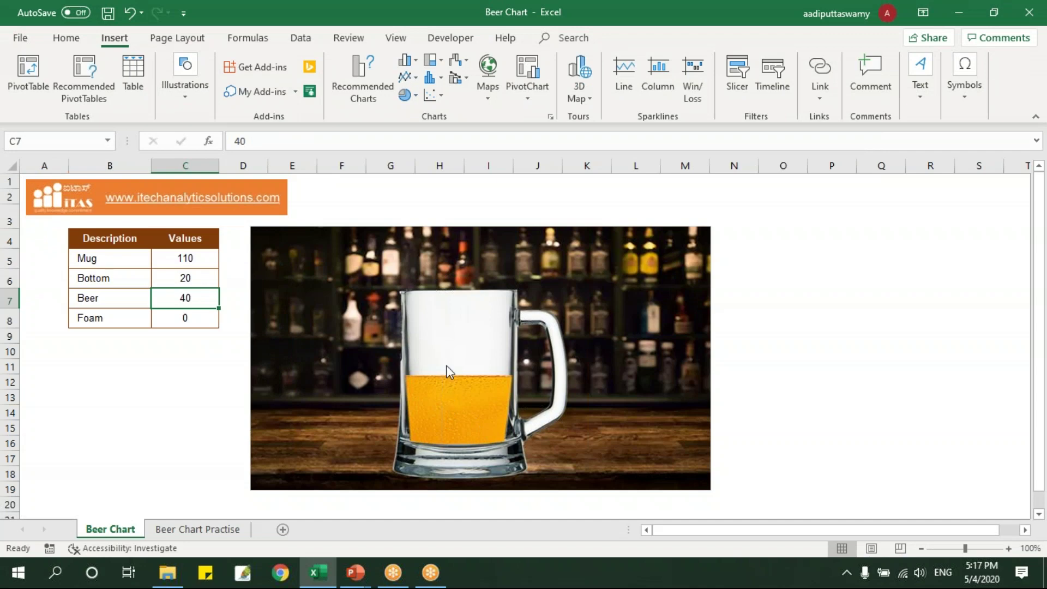
pyautogui.write('60')
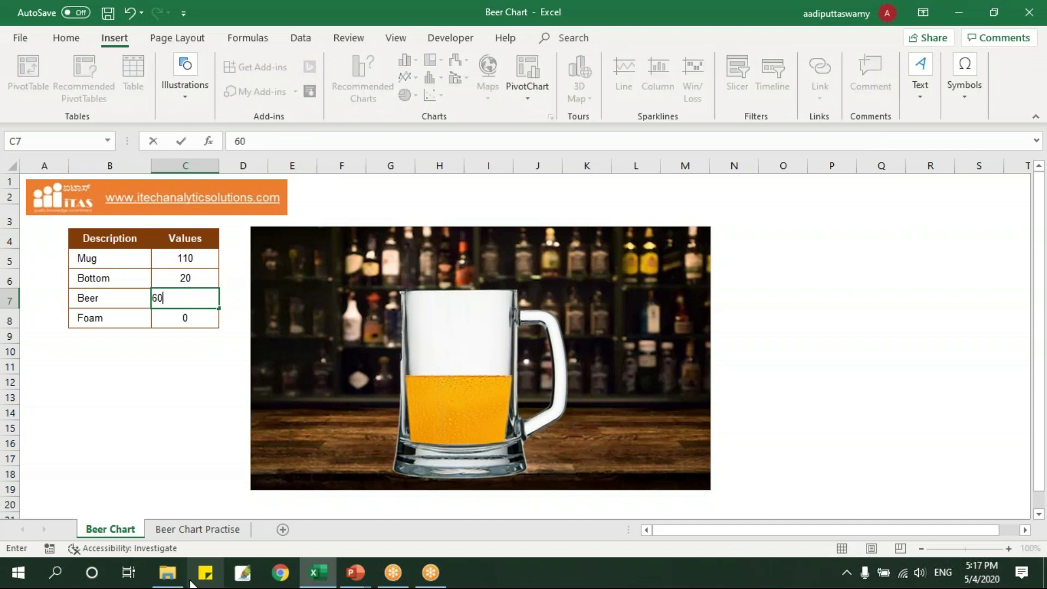
pyautogui.press('Return')
pyautogui.click(185, 297)
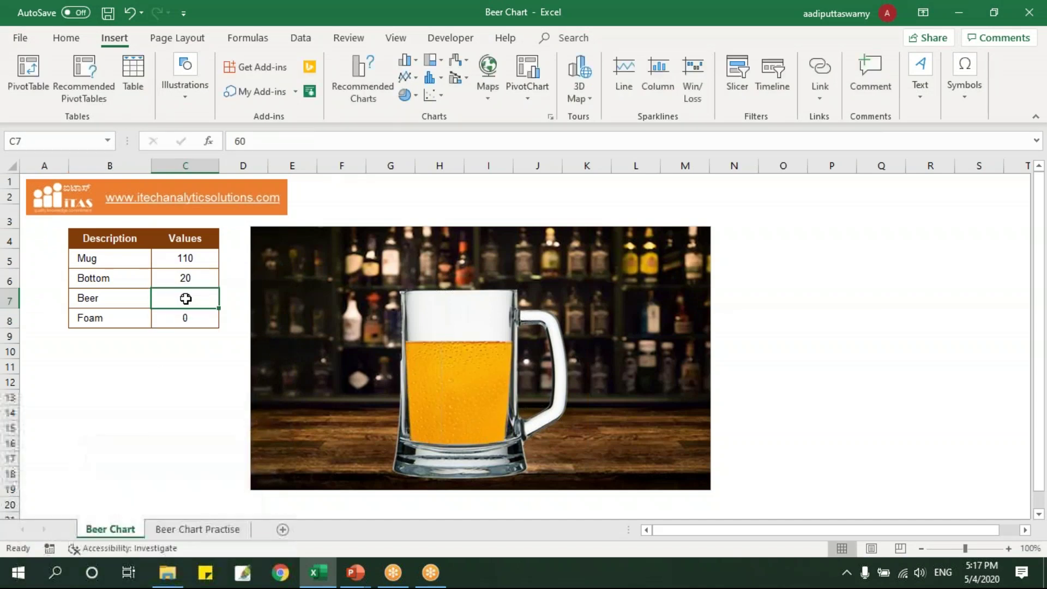
pyautogui.write('90')
pyautogui.press('Return')
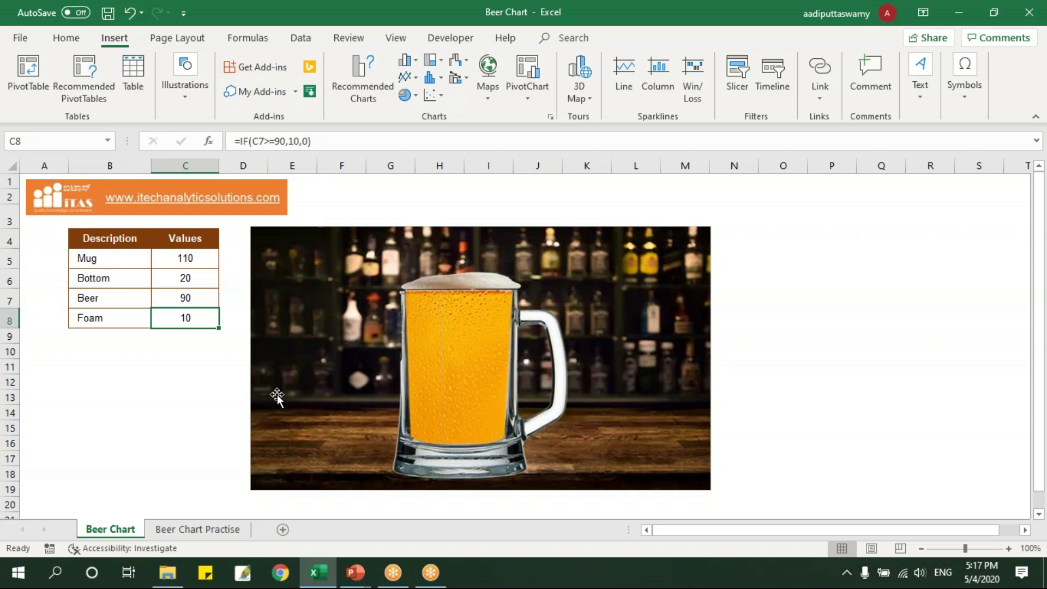
# Review the Beer Chart Practise table and its Mug to Foam labels, dismissing the meeting app preview.
pyautogui.click(225, 532)
pyautogui.click(210, 379)
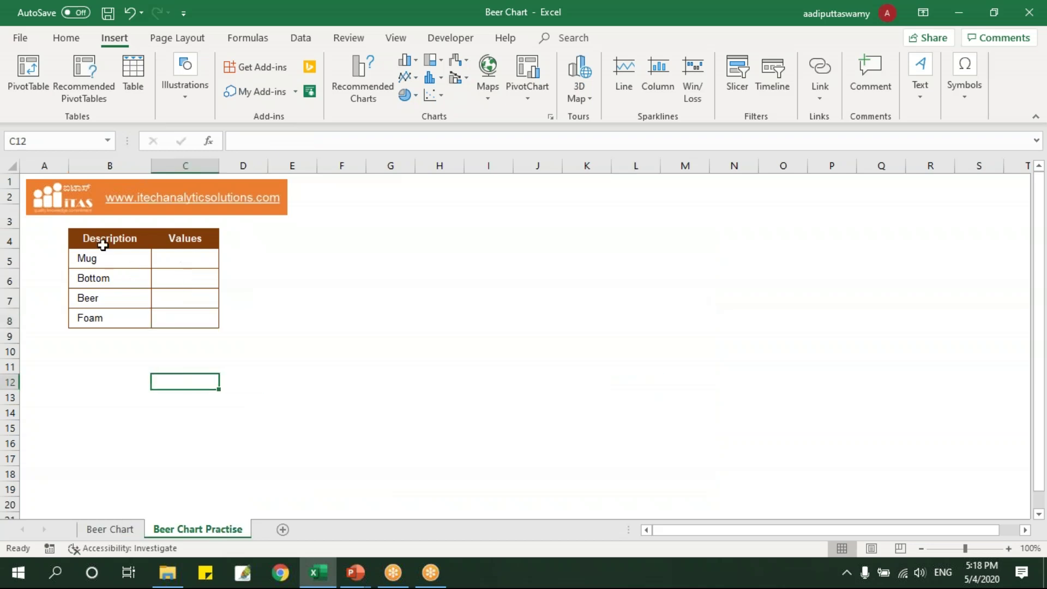
pyautogui.moveTo(103, 239); pyautogui.dragTo(174, 315)
pyautogui.click(353, 273)
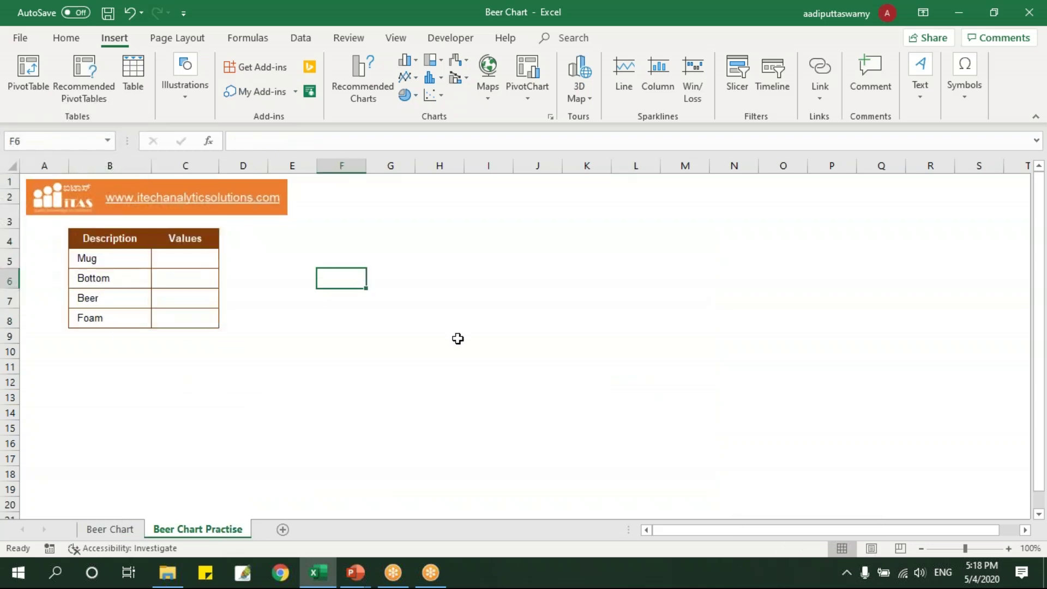
pyautogui.moveTo(430, 575)
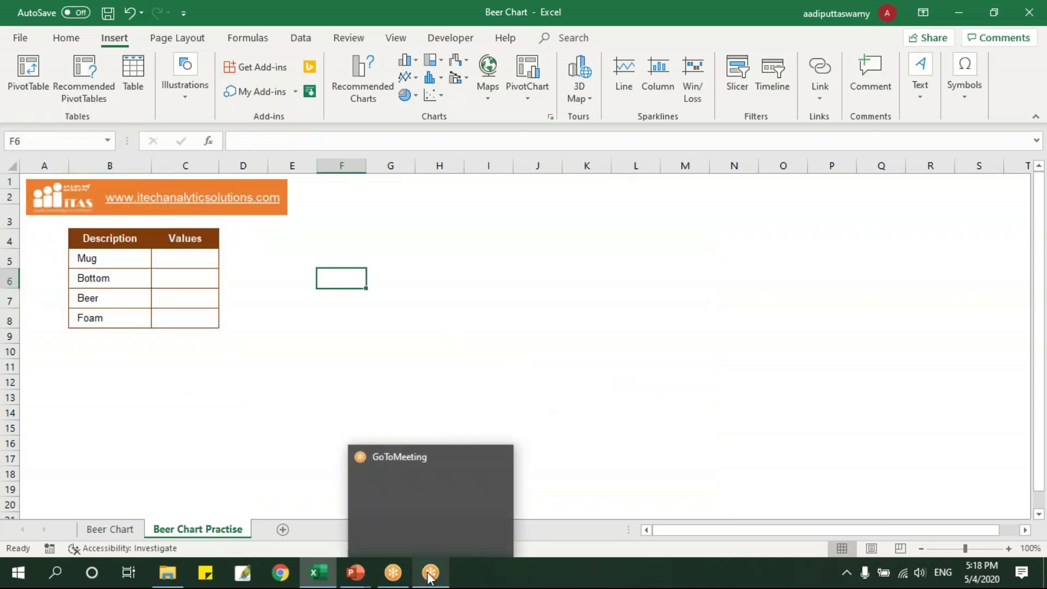
pyautogui.click(688, 295)
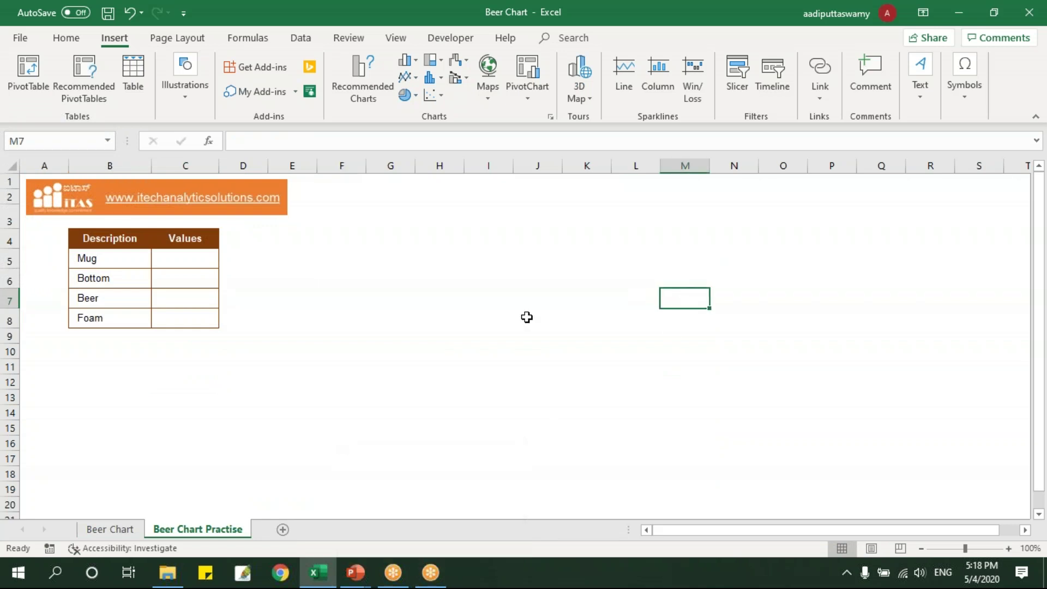
pyautogui.click(432, 274)
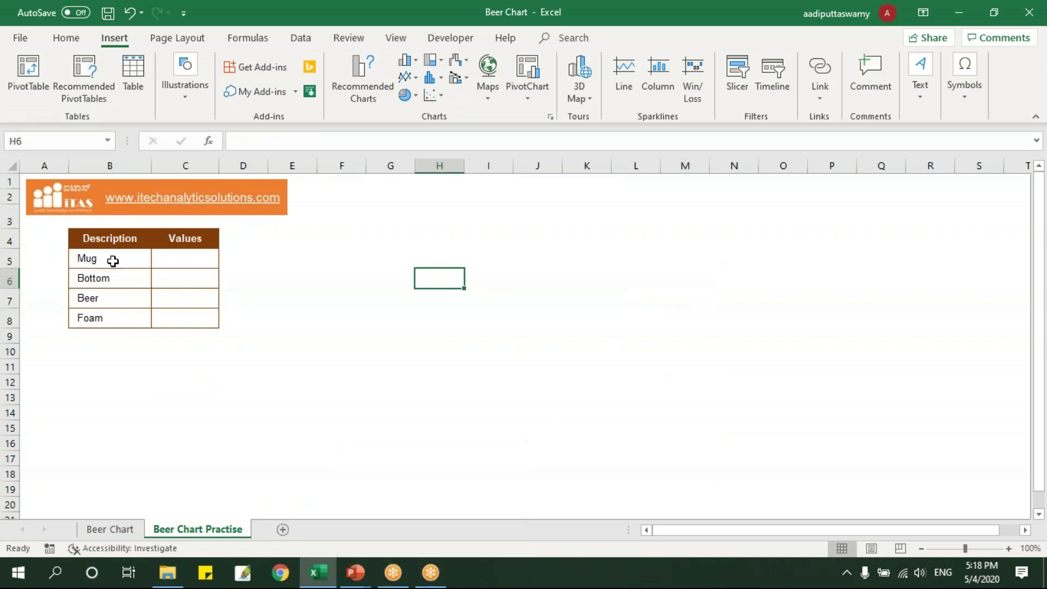
pyautogui.click(98, 269)
pyautogui.moveTo(98, 268); pyautogui.dragTo(106, 320)
pyautogui.click(109, 257)
# Go back to the Beer Chart sheet and inspect its Bottom and Foam label cells.
pyautogui.click(112, 529)
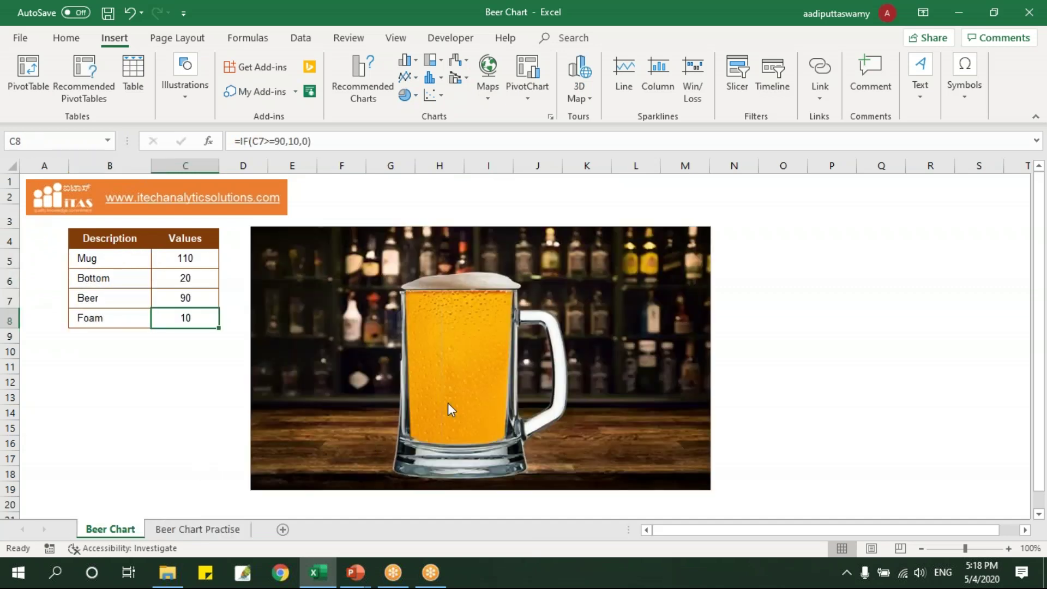
pyautogui.click(116, 277)
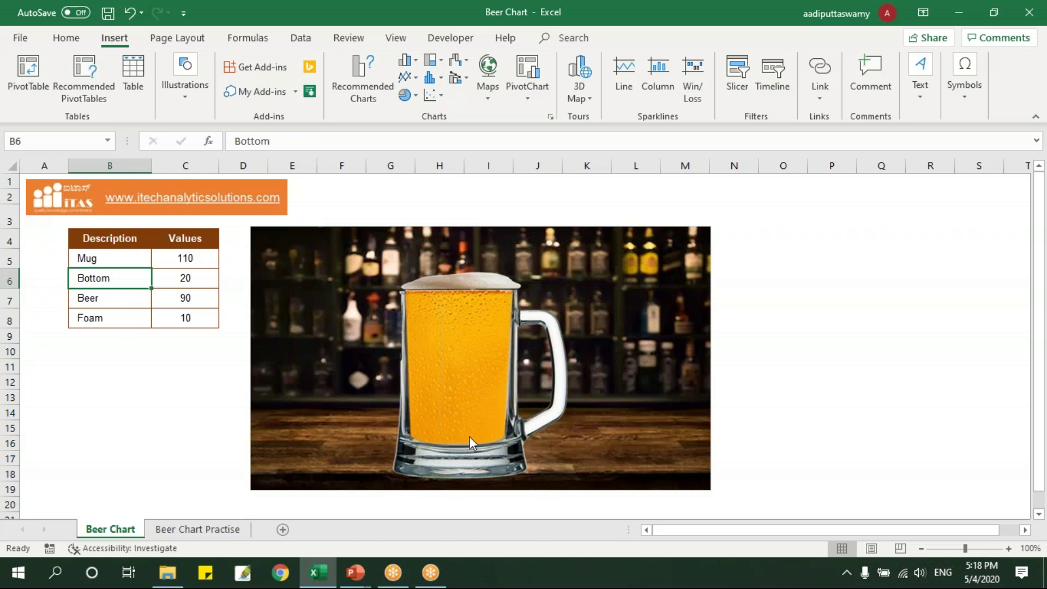
pyautogui.moveTo(469, 438)
pyautogui.click(133, 320)
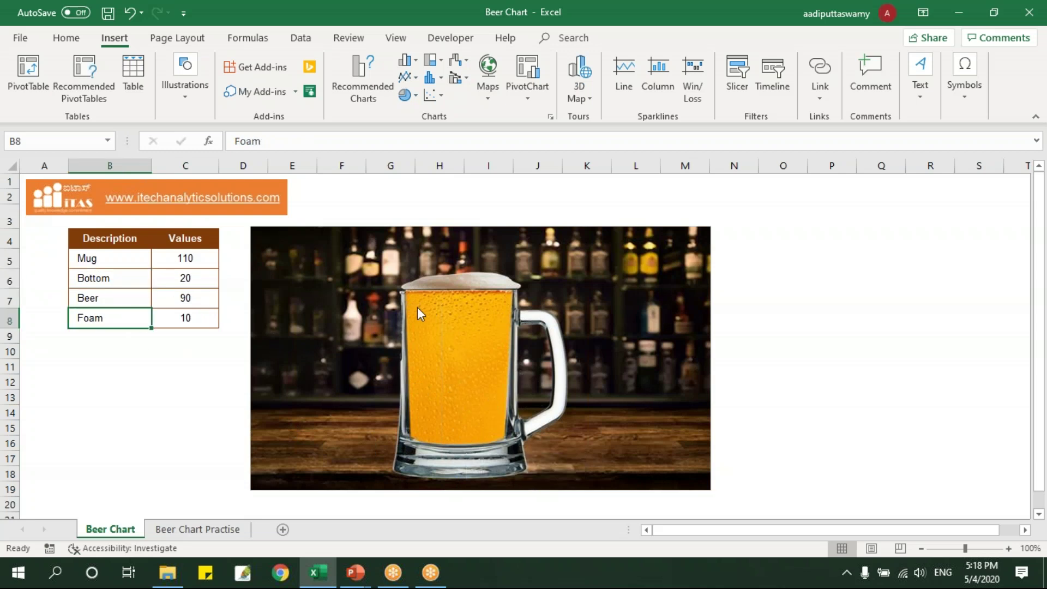
pyautogui.moveTo(429, 294)
pyautogui.moveTo(476, 293)
# On the Beer Chart Practise sheet, enter 110, 20, 95 and 10 into C5 through C8.
pyautogui.click(220, 532)
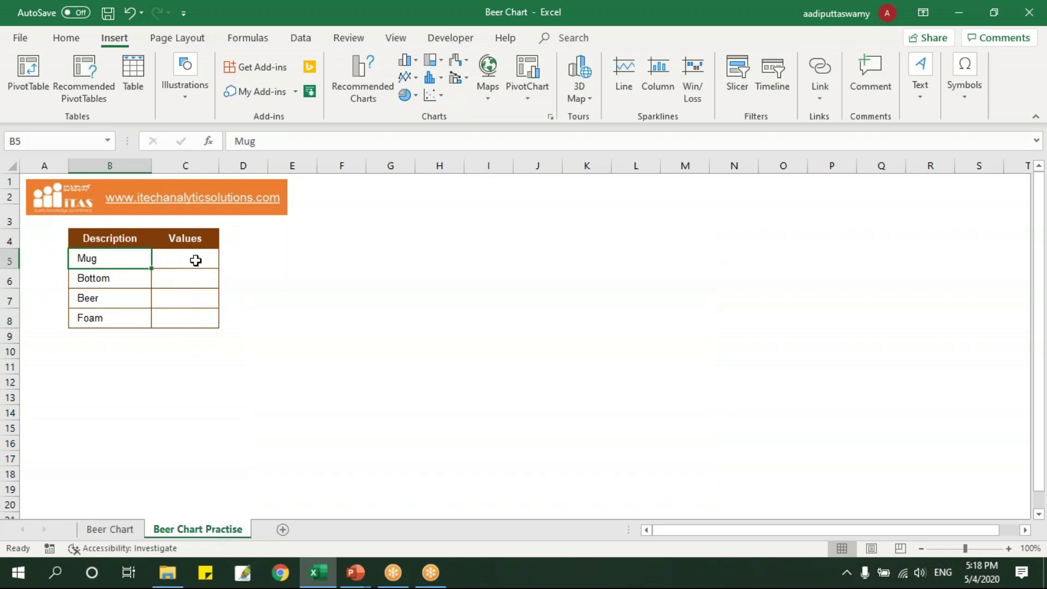
pyautogui.click(195, 259)
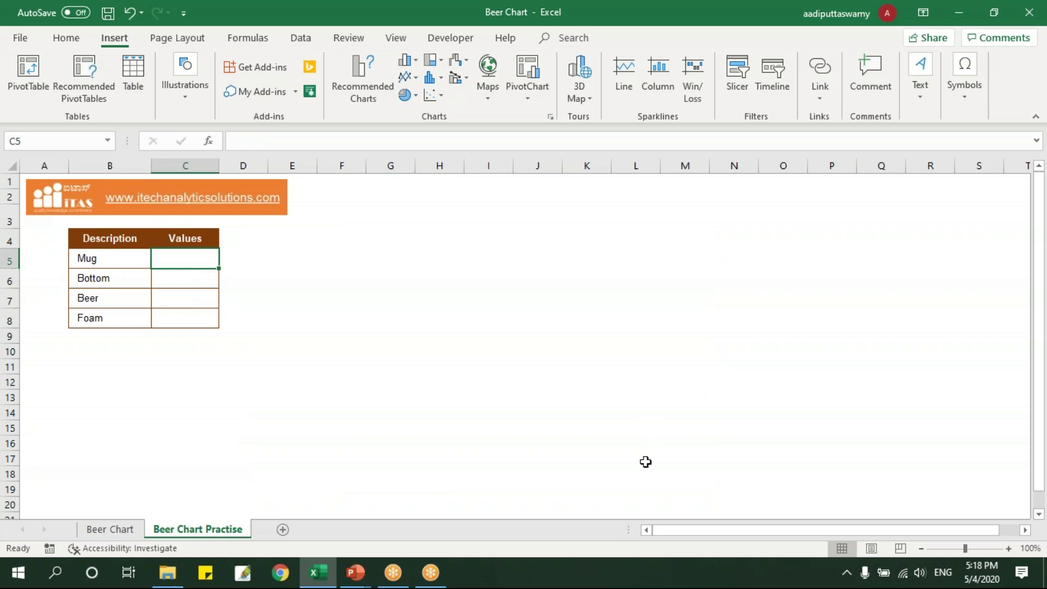
pyautogui.write('1')
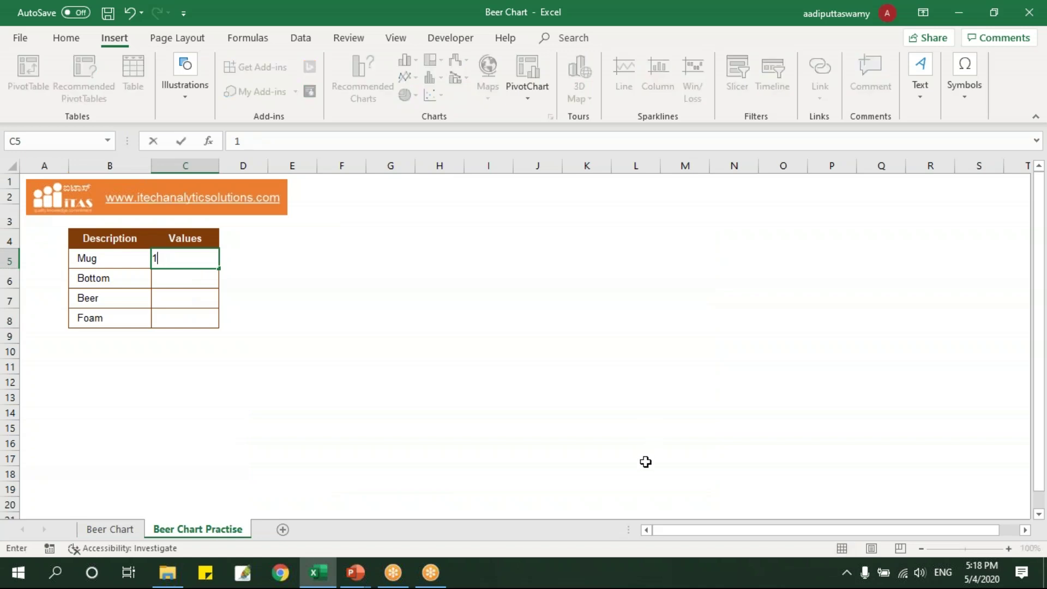
pyautogui.write('010')
pyautogui.press('Return')
pyautogui.write('20')
pyautogui.press('Return')
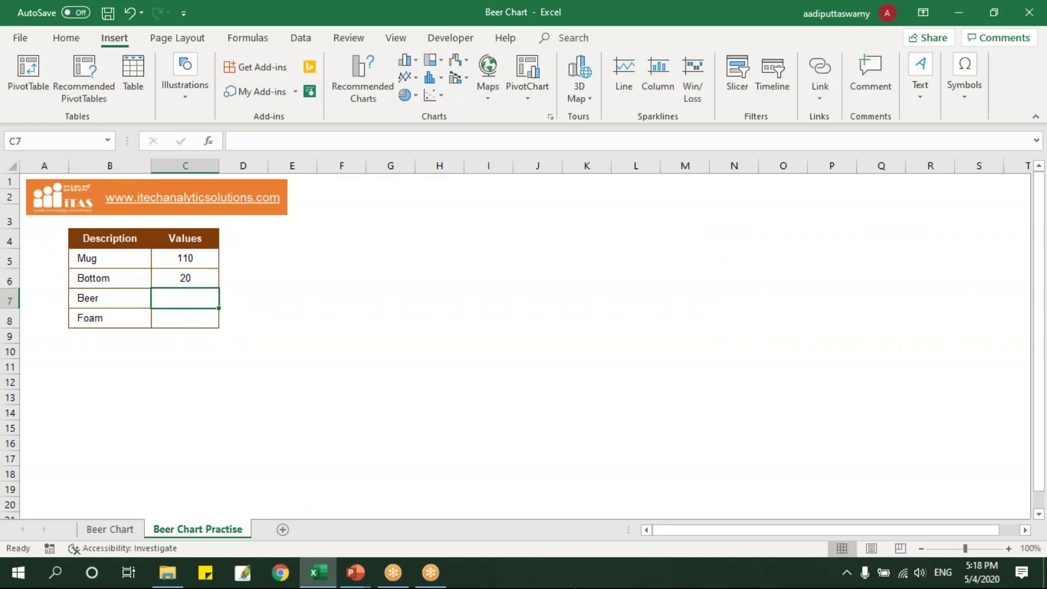
pyautogui.write('95')
pyautogui.press('Return')
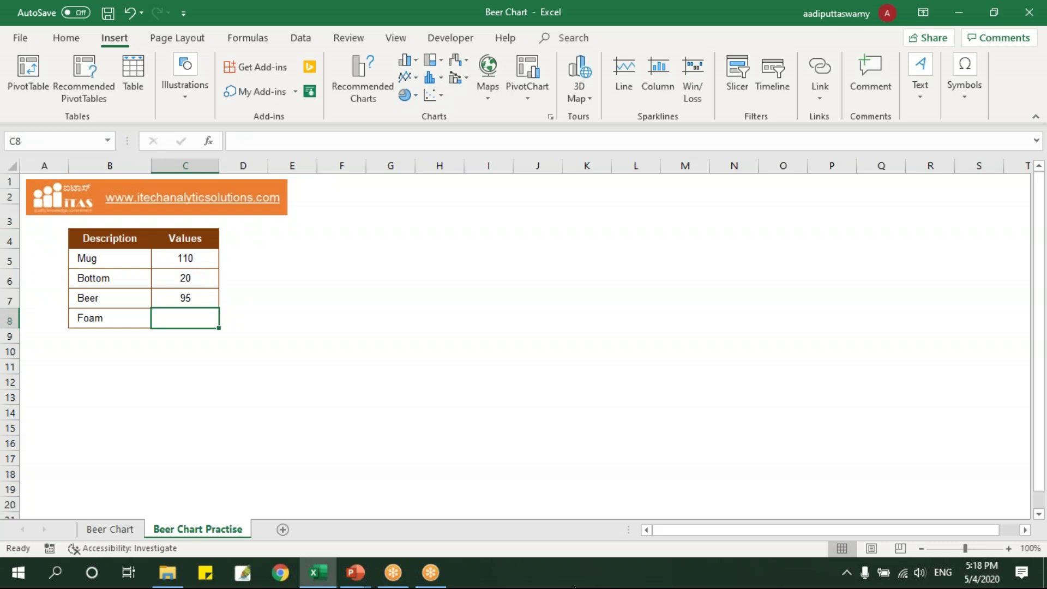
pyautogui.write('10')
pyautogui.press('Return')
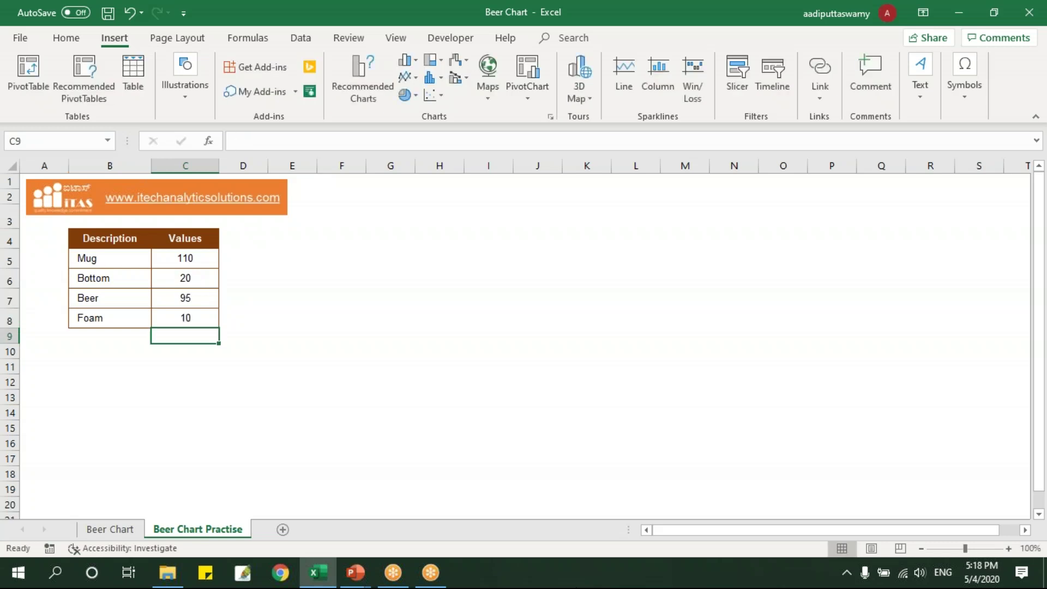
# Insert a stacked column chart of B4:C8 beside the table, widen it, and switch row/column.
pyautogui.moveTo(127, 242); pyautogui.dragTo(185, 317)
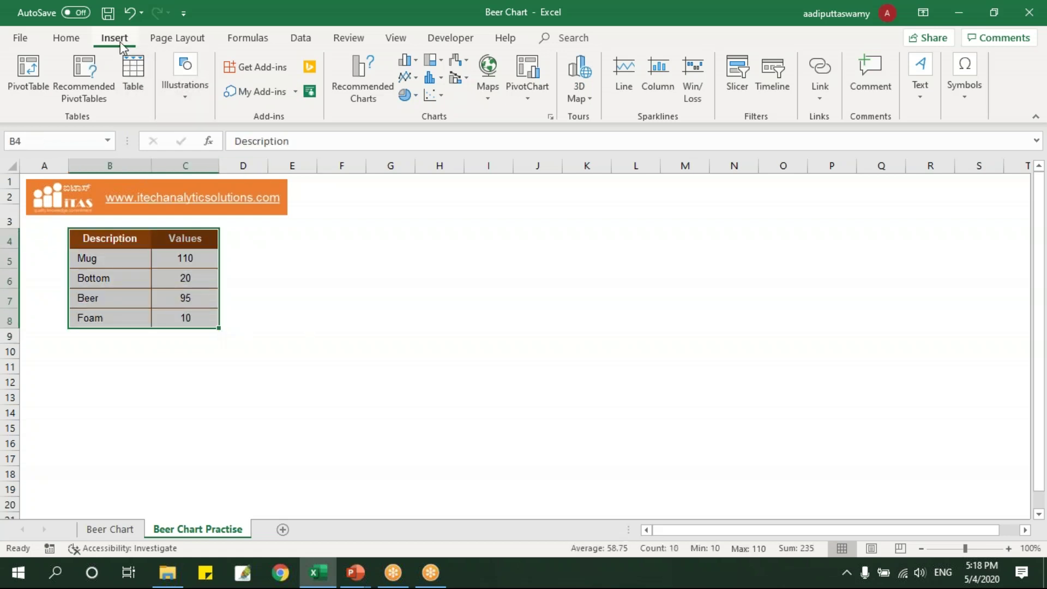
pyautogui.click(414, 64)
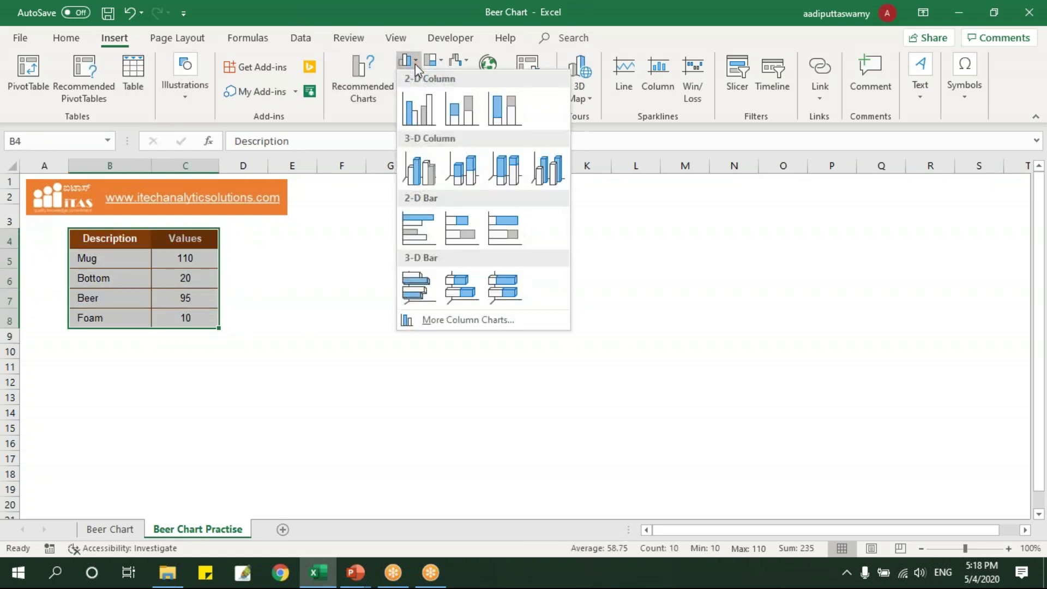
pyautogui.click(463, 111)
pyautogui.moveTo(430, 238); pyautogui.dragTo(343, 229)
pyautogui.moveTo(621, 336); pyautogui.dragTo(706, 343)
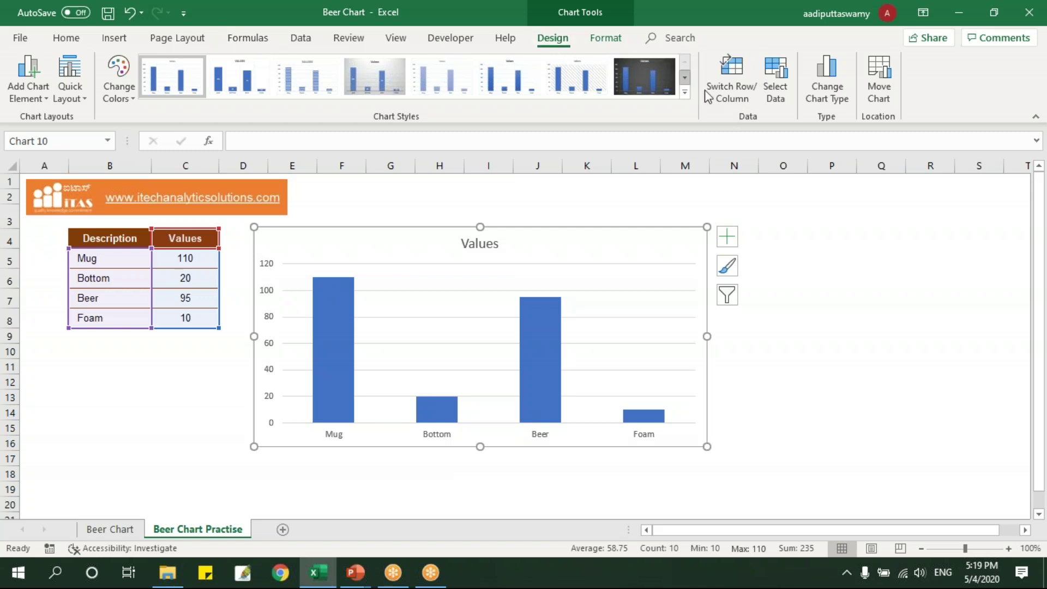
pyautogui.click(733, 99)
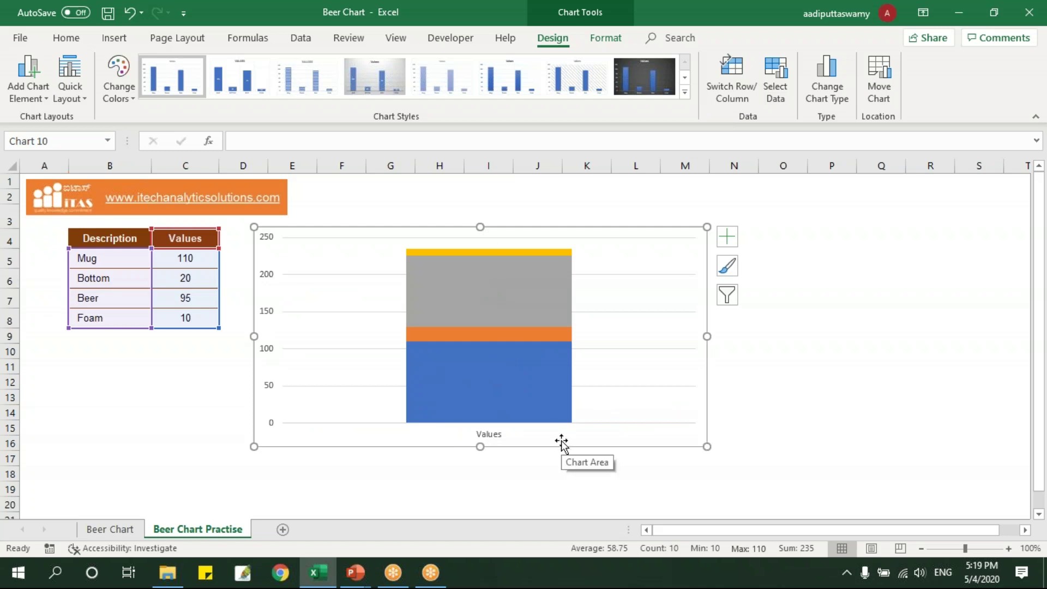
pyautogui.click(834, 350)
# Insert the Mug, Beer Texture New and Foam Texture pictures onto the practise sheet.
pyautogui.click(110, 529)
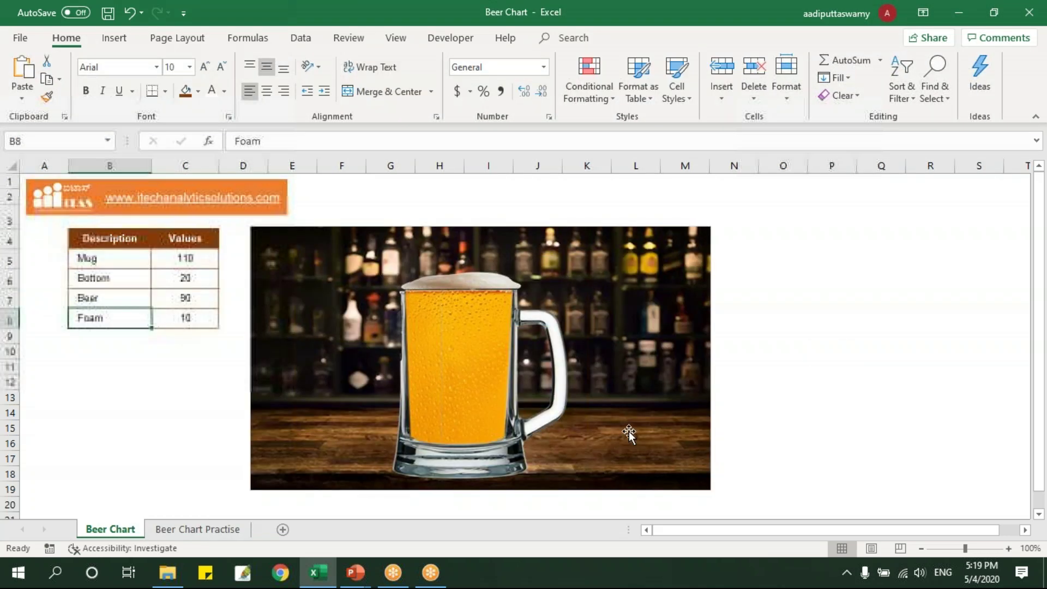
pyautogui.click(207, 528)
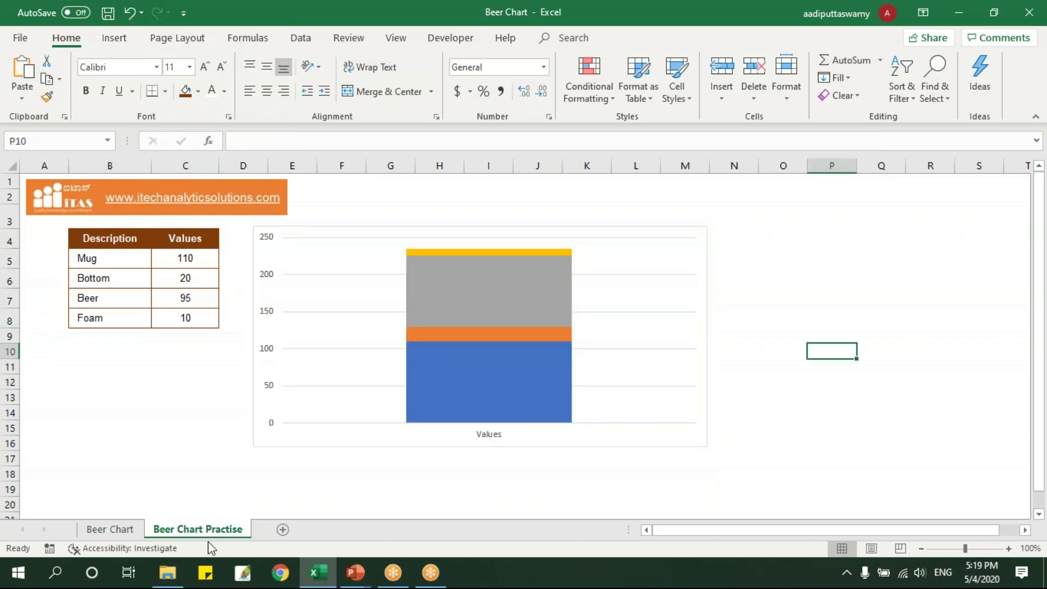
pyautogui.click(121, 43)
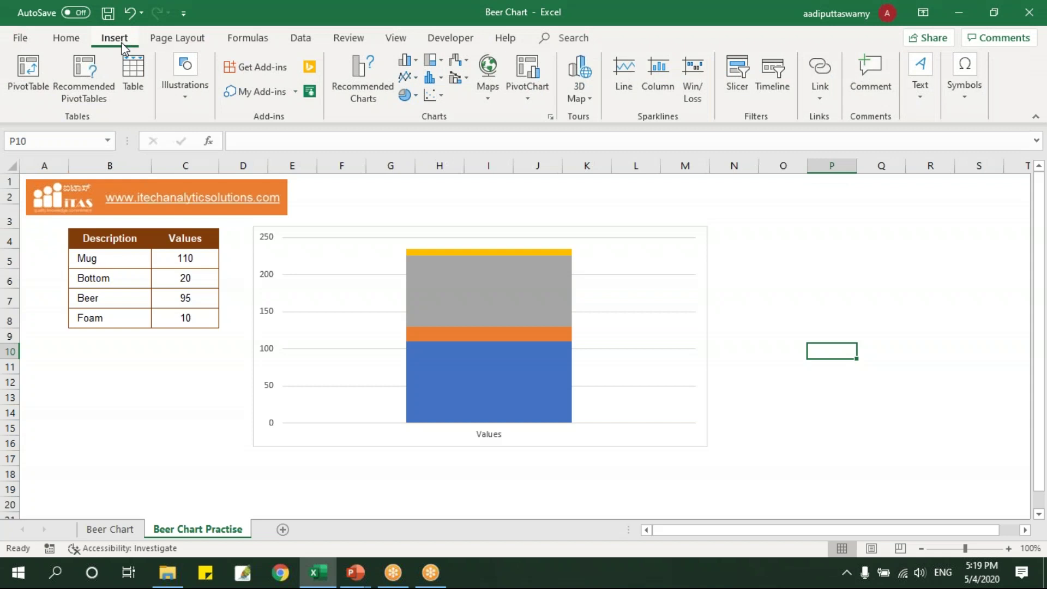
pyautogui.click(193, 101)
pyautogui.click(178, 145)
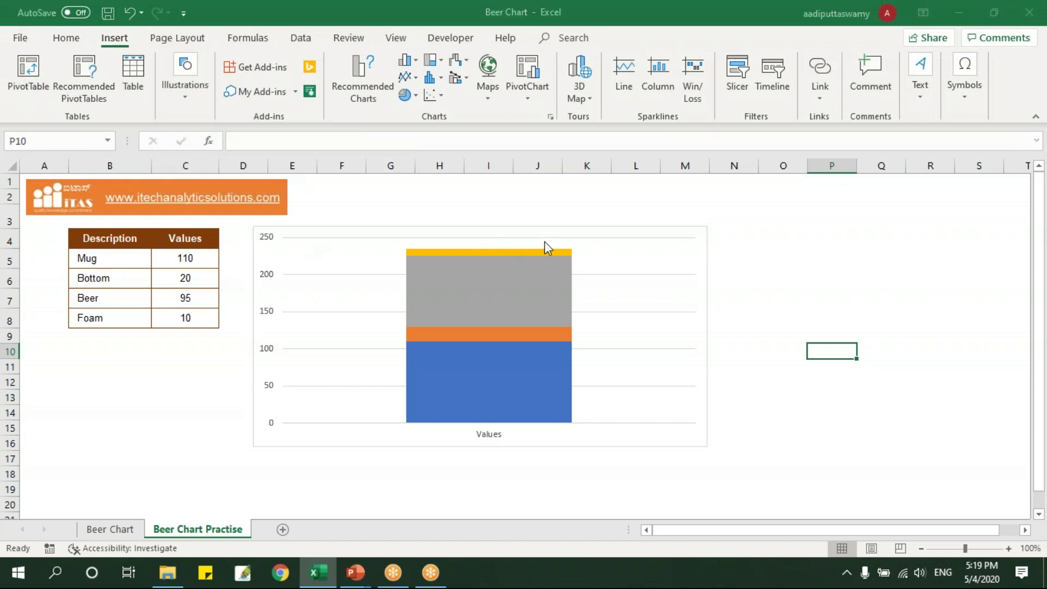
pyautogui.click(423, 357)
pyautogui.keyDown('ctrl'); pyautogui.click(603, 259); pyautogui.keyUp('ctrl')
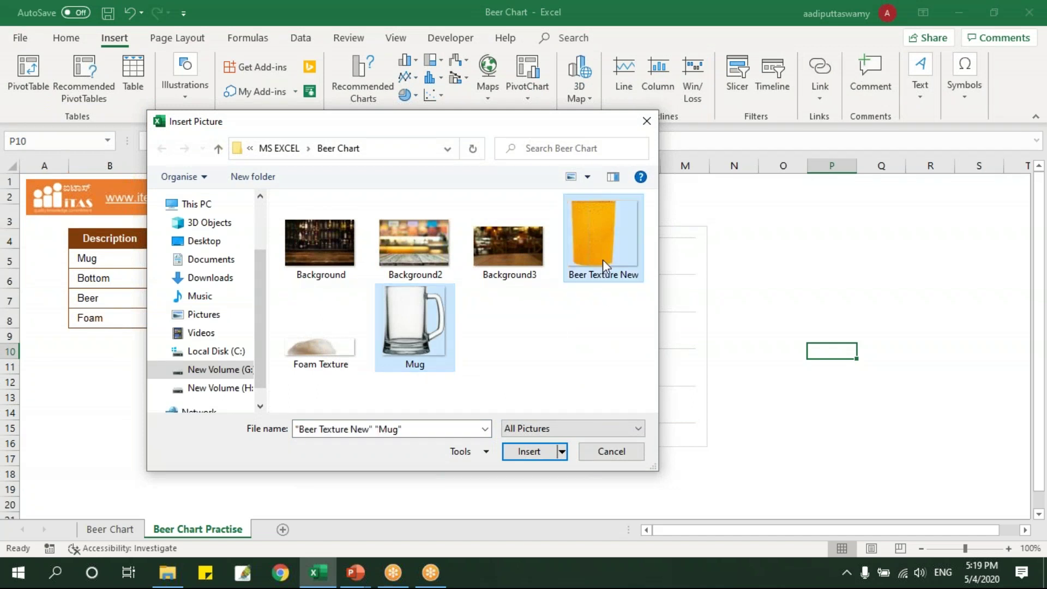
pyautogui.keyDown('ctrl'); pyautogui.click(322, 349); pyautogui.keyUp('ctrl')
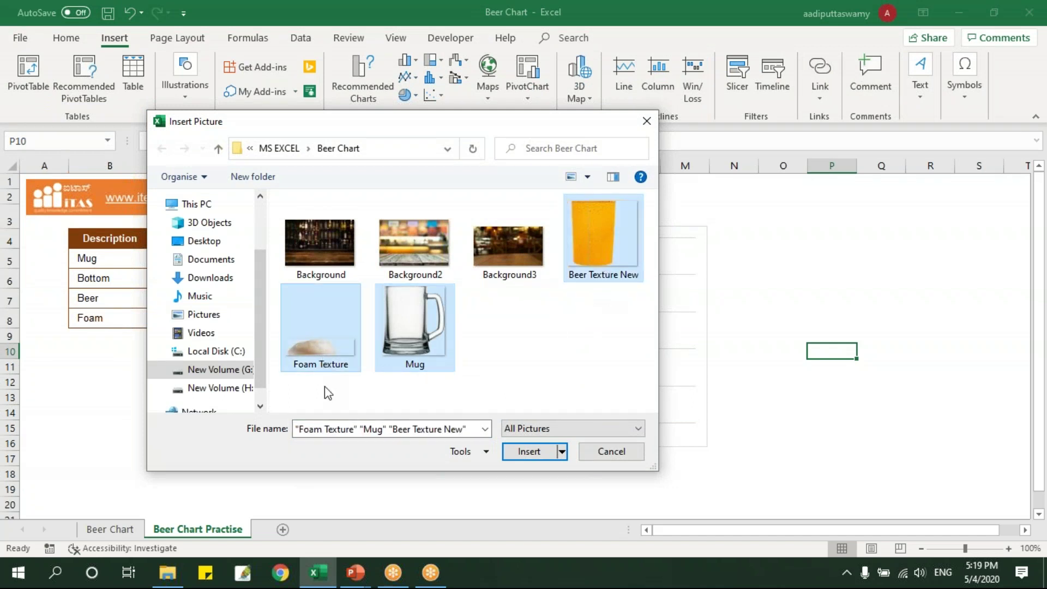
pyautogui.click(526, 452)
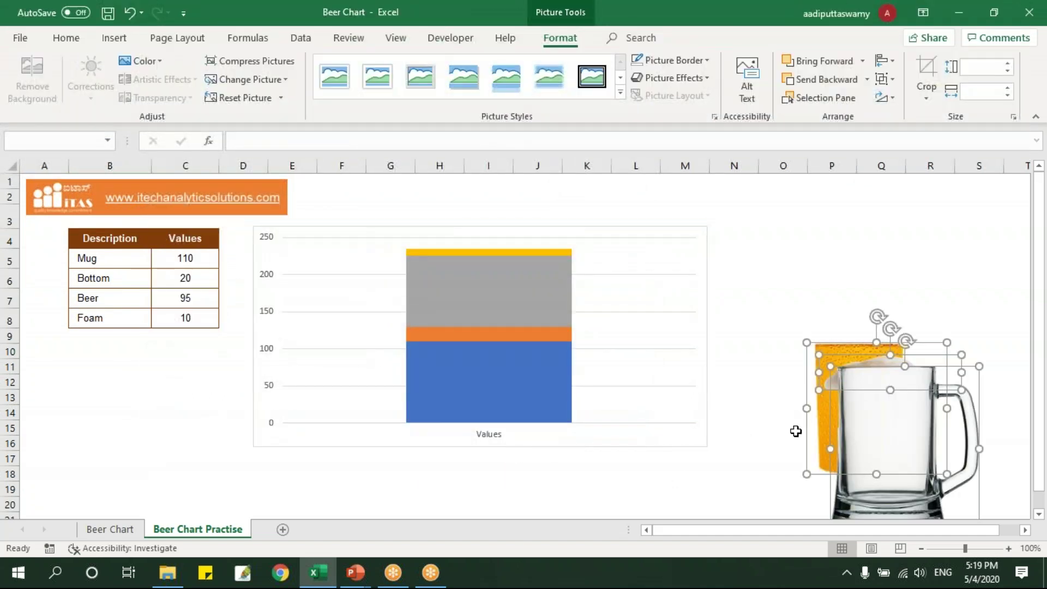
# Separate the mug, foam and beer pictures right of the chart, with foam placed higher.
pyautogui.moveTo(864, 436); pyautogui.dragTo(799, 328)
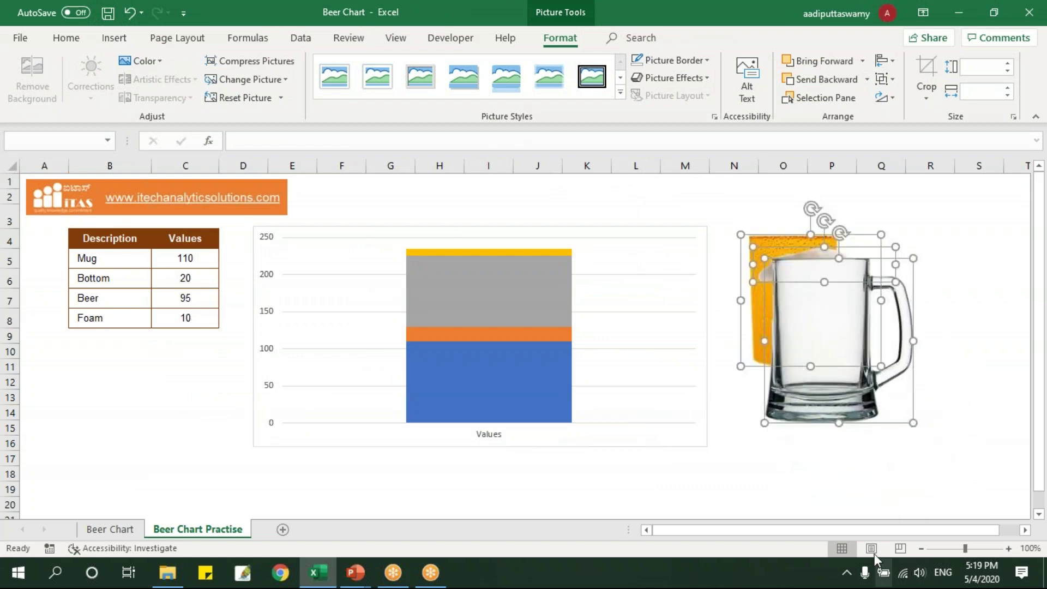
pyautogui.moveTo(858, 535); pyautogui.dragTo(875, 535)
pyautogui.click(916, 427)
pyautogui.moveTo(807, 336); pyautogui.dragTo(928, 291)
pyautogui.moveTo(771, 269); pyautogui.dragTo(796, 200)
pyautogui.moveTo(747, 295); pyautogui.dragTo(808, 296)
pyautogui.click(740, 444)
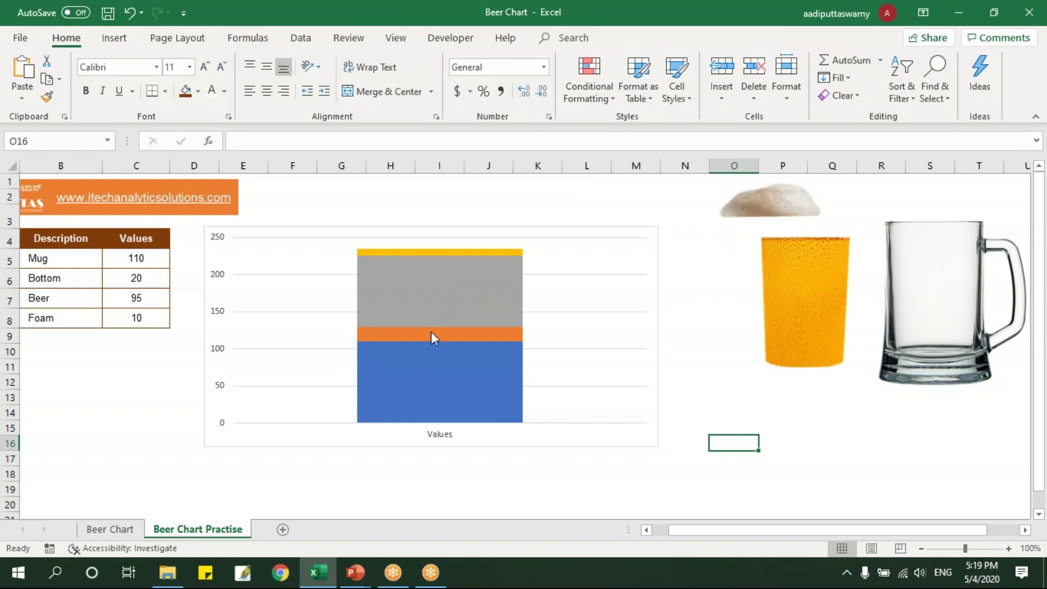
# Fill the chart's Mug bar with the empty mug picture.
pyautogui.click(908, 284)
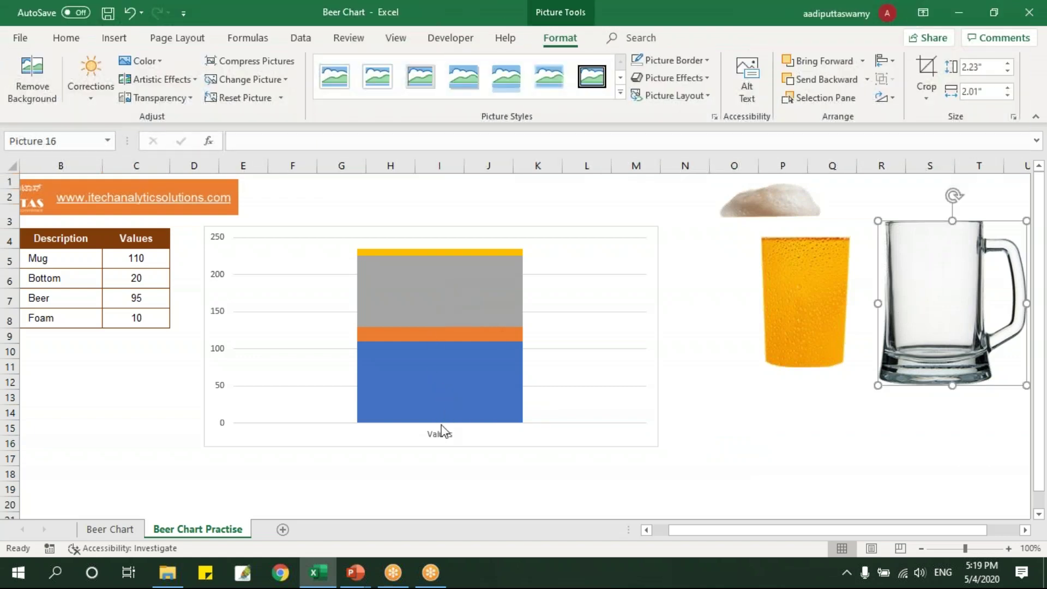
pyautogui.click(842, 445)
pyautogui.click(917, 356)
pyautogui.click(450, 396)
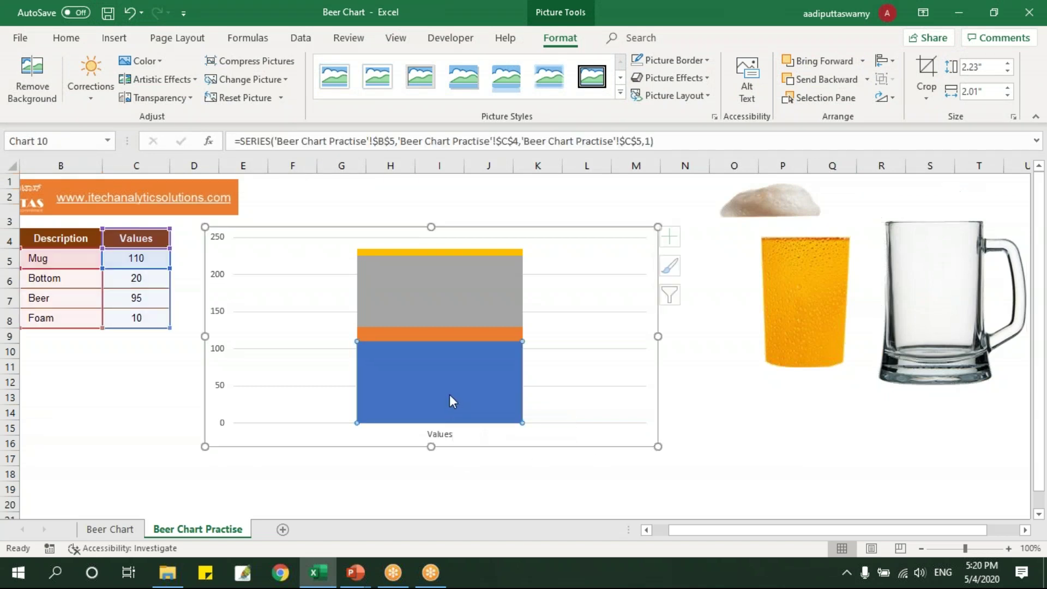
pyautogui.hotkey('ctrl', 'v')
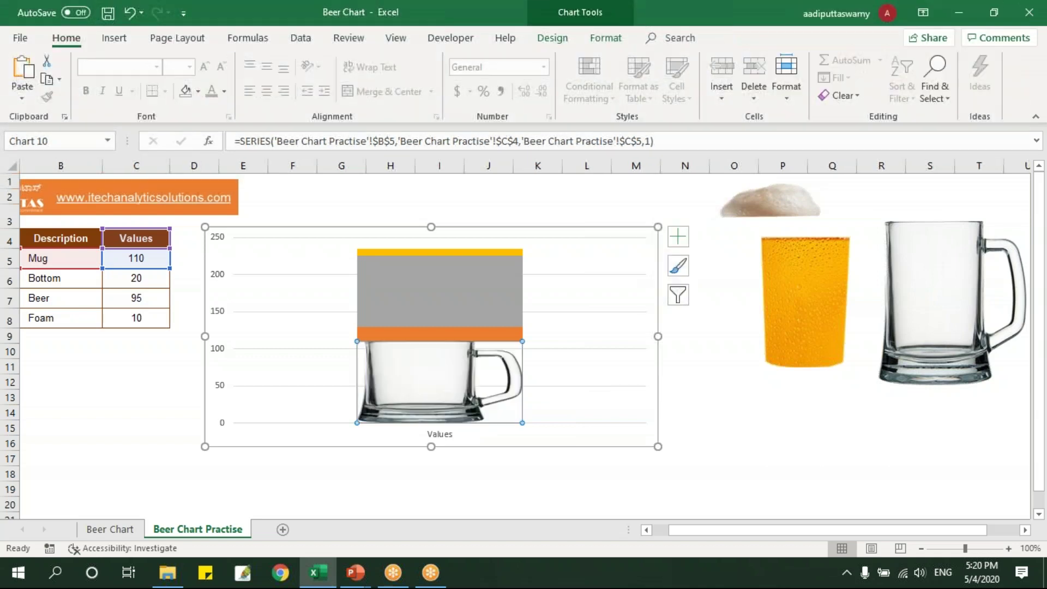
pyautogui.click(787, 454)
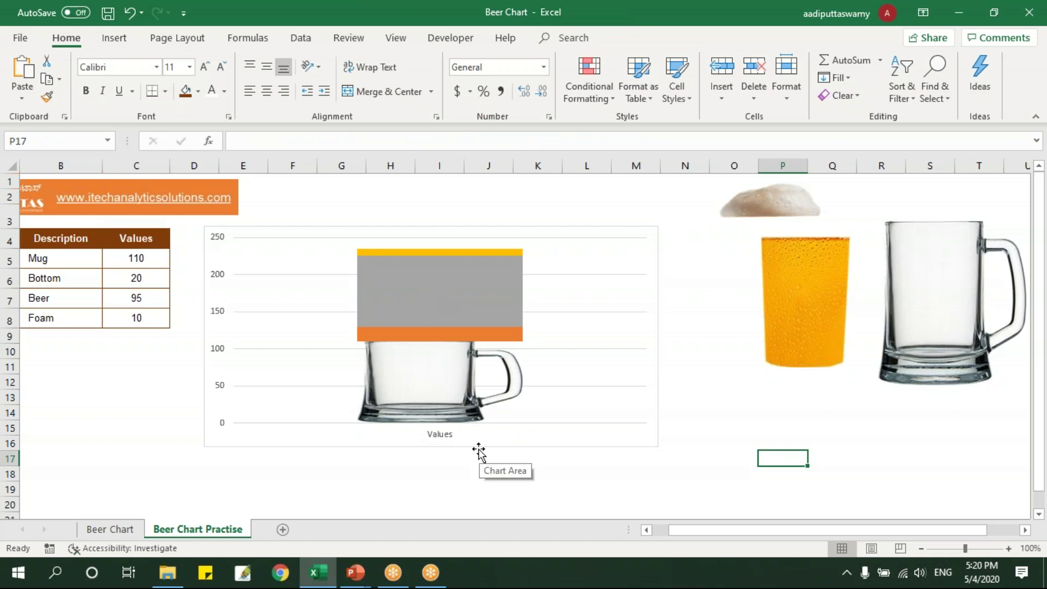
# Fill the Beer and Foam bars with the beer and foam pictures.
pyautogui.moveTo(397, 334)
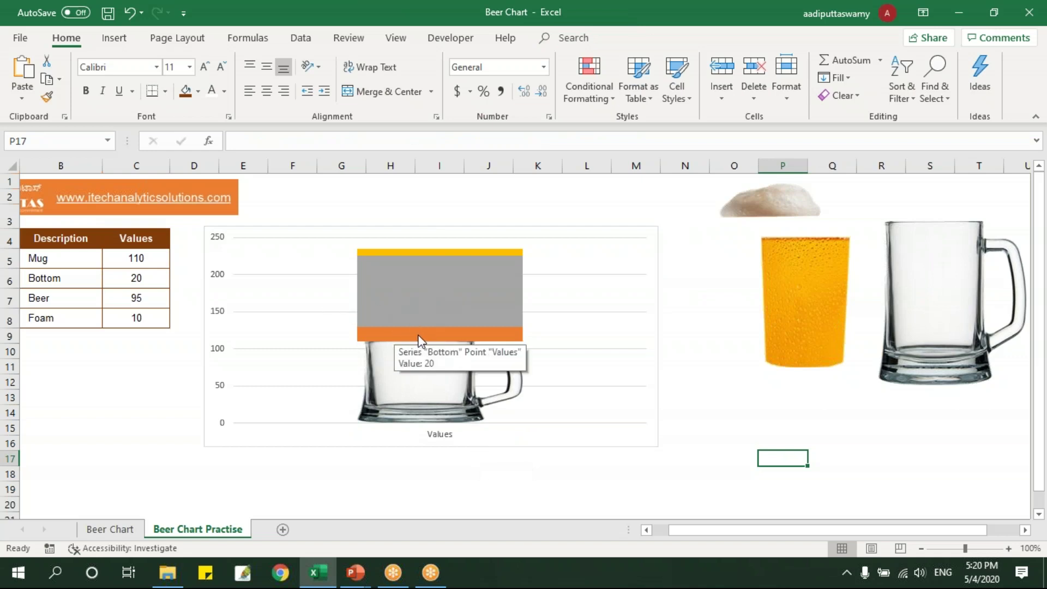
pyautogui.click(815, 339)
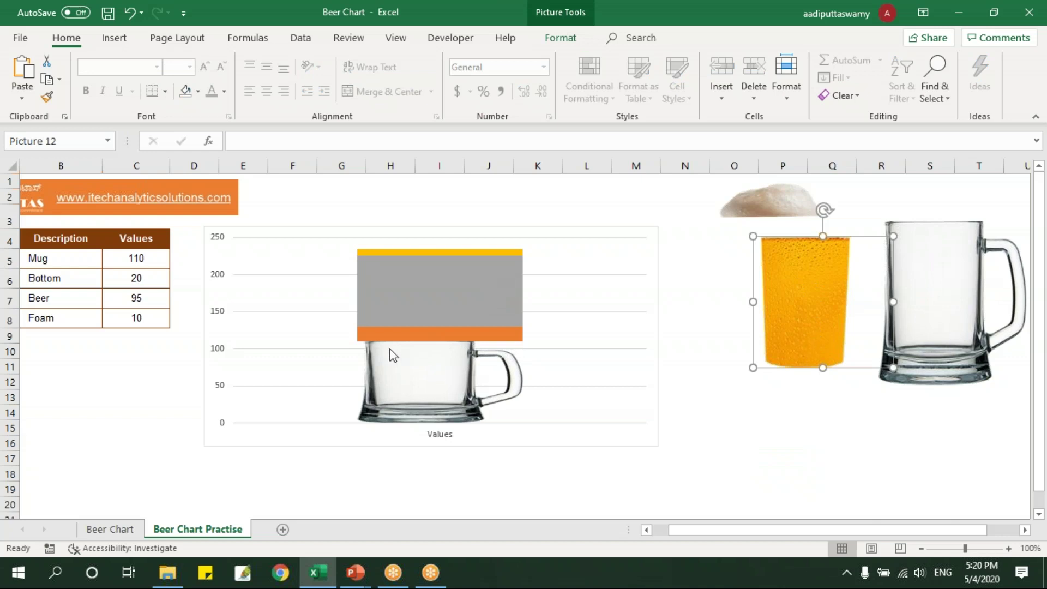
pyautogui.click(395, 283)
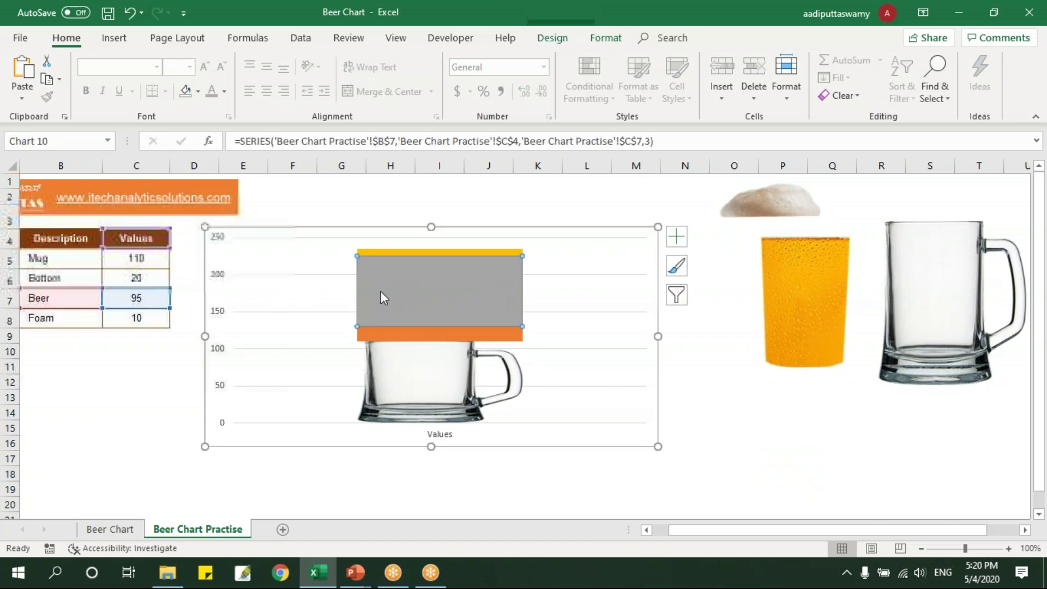
pyautogui.hotkey('ctrl', 'v')
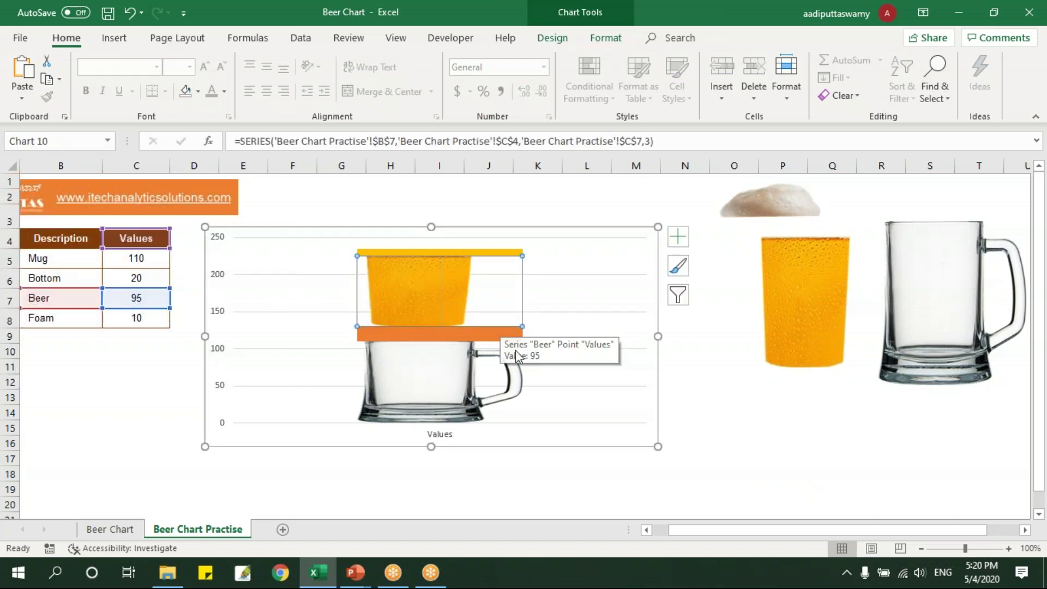
pyautogui.click(785, 427)
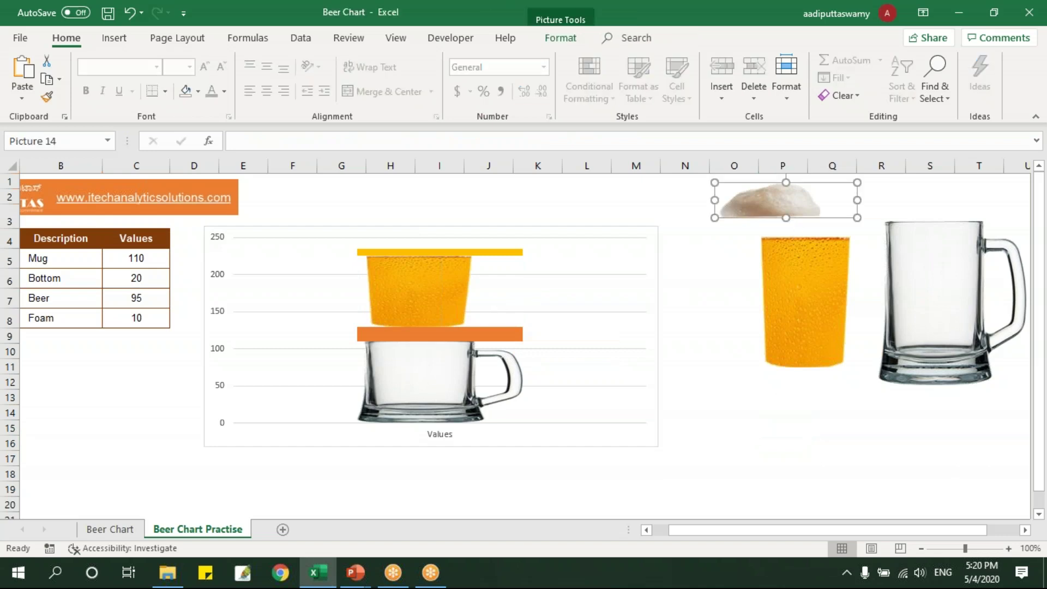
pyautogui.click(512, 253)
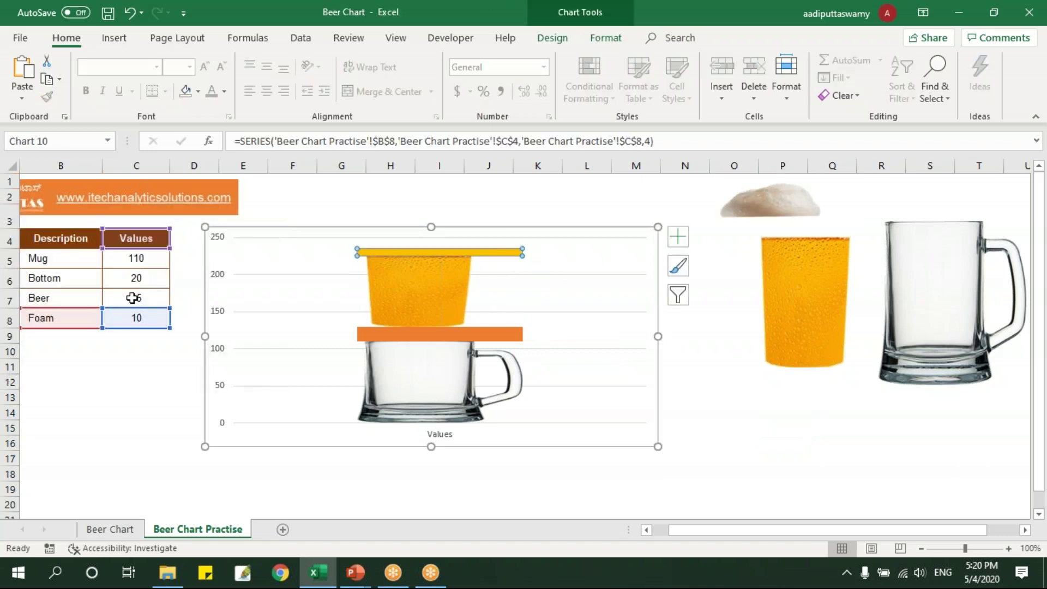
pyautogui.hotkey('ctrl', 'v')
pyautogui.click(922, 442)
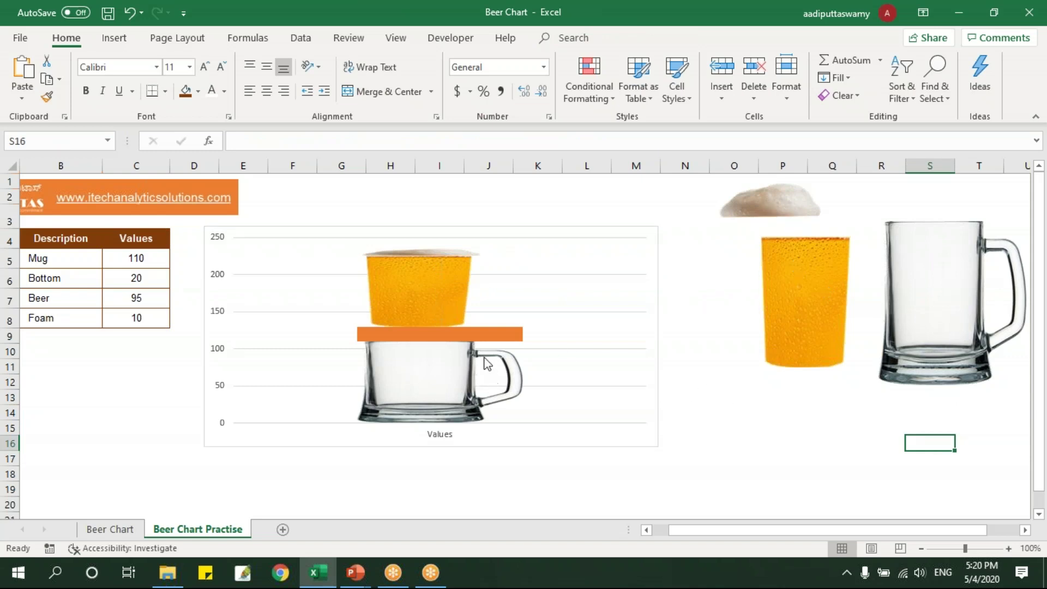
# Set the orange Bottom series to No fill in Format Data Series.
pyautogui.click(502, 334)
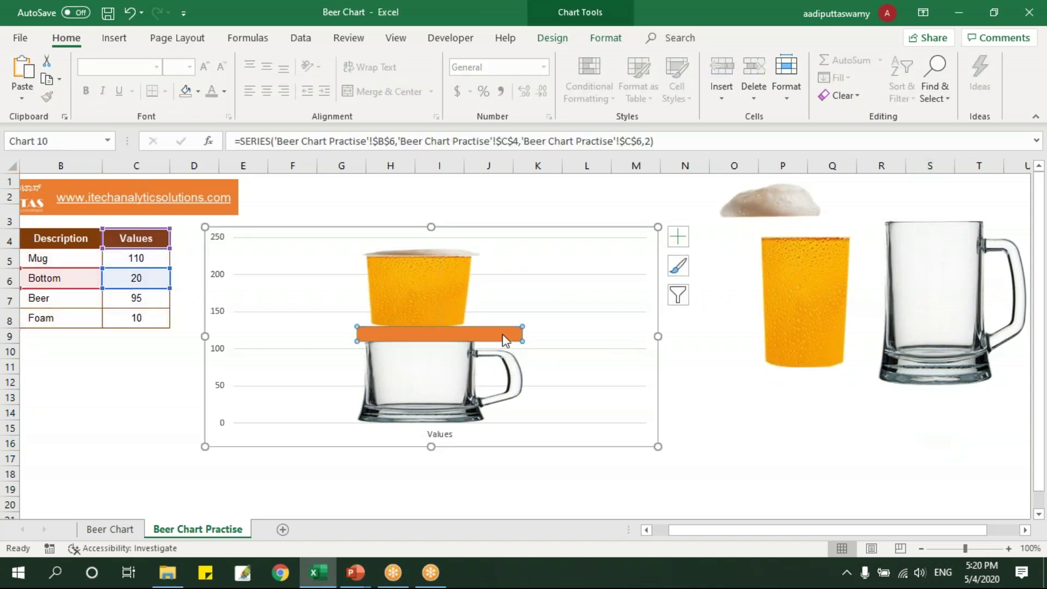
pyautogui.rightClick(502, 335)
pyautogui.click(585, 475)
pyautogui.click(855, 236)
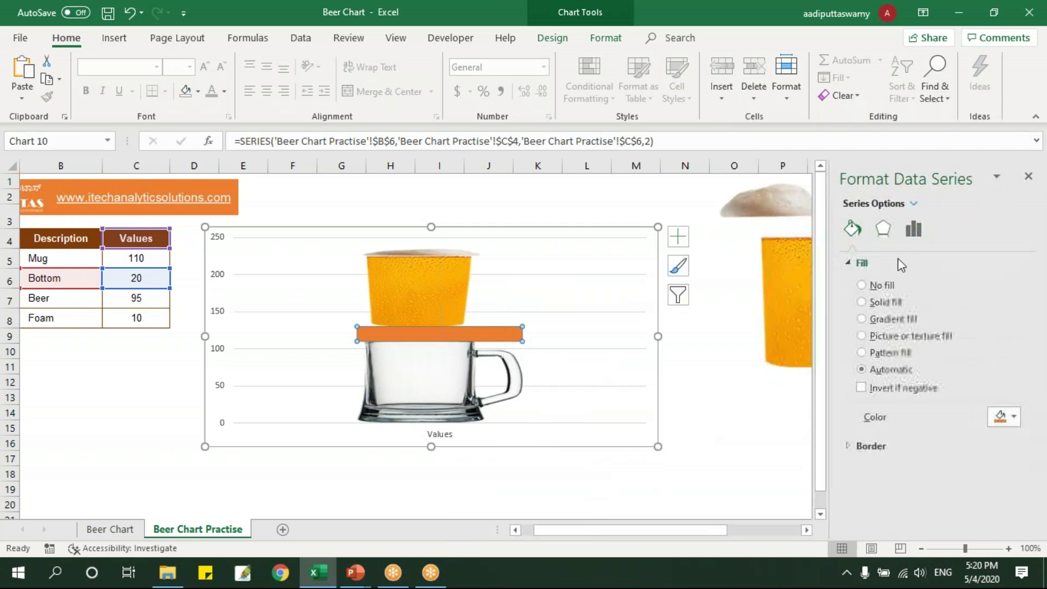
pyautogui.click(888, 284)
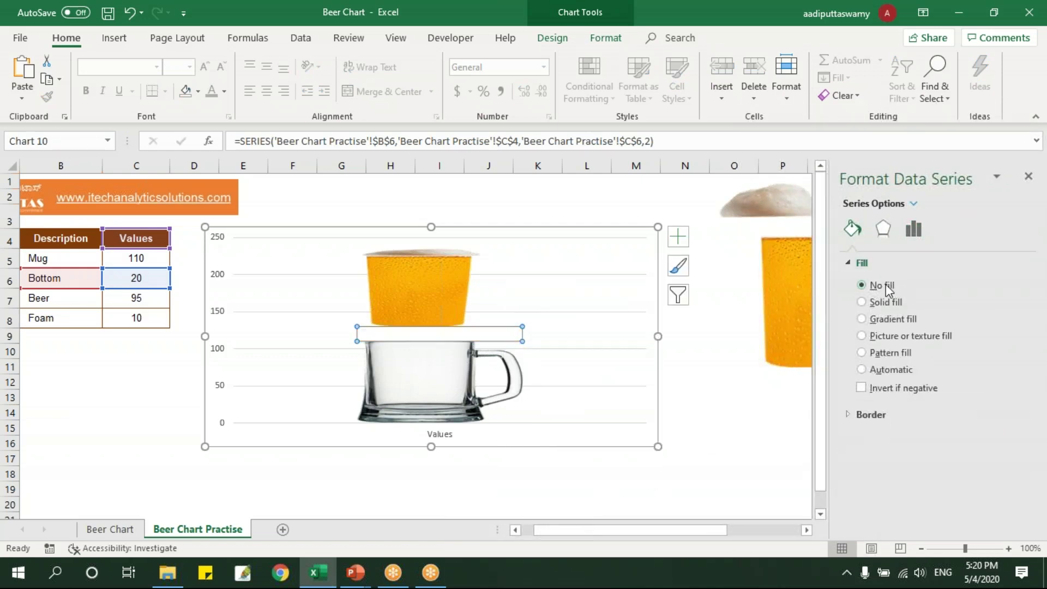
pyautogui.click(1028, 176)
pyautogui.click(722, 443)
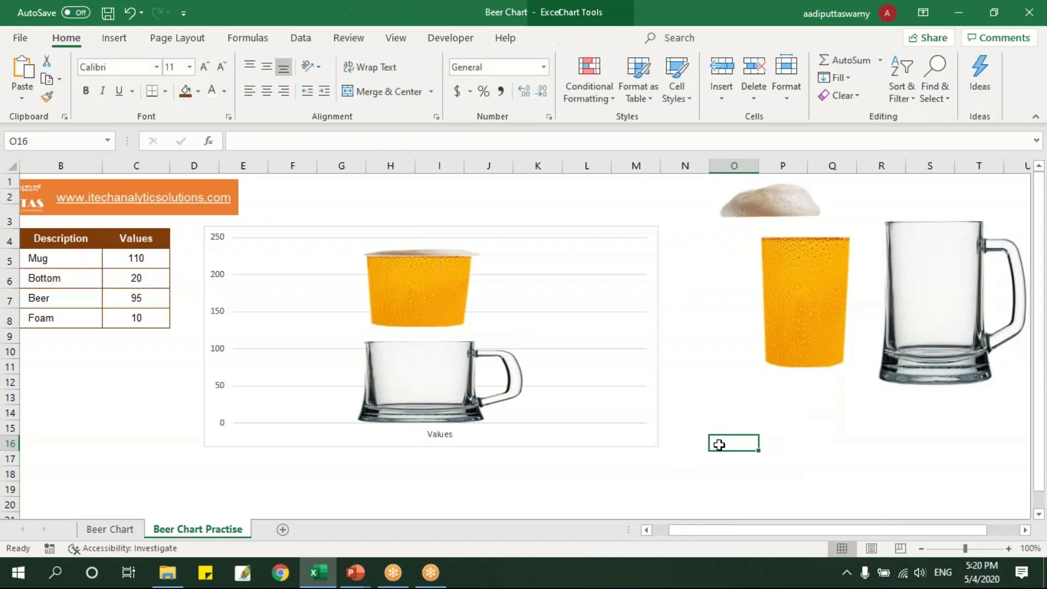
pyautogui.rightClick(440, 279)
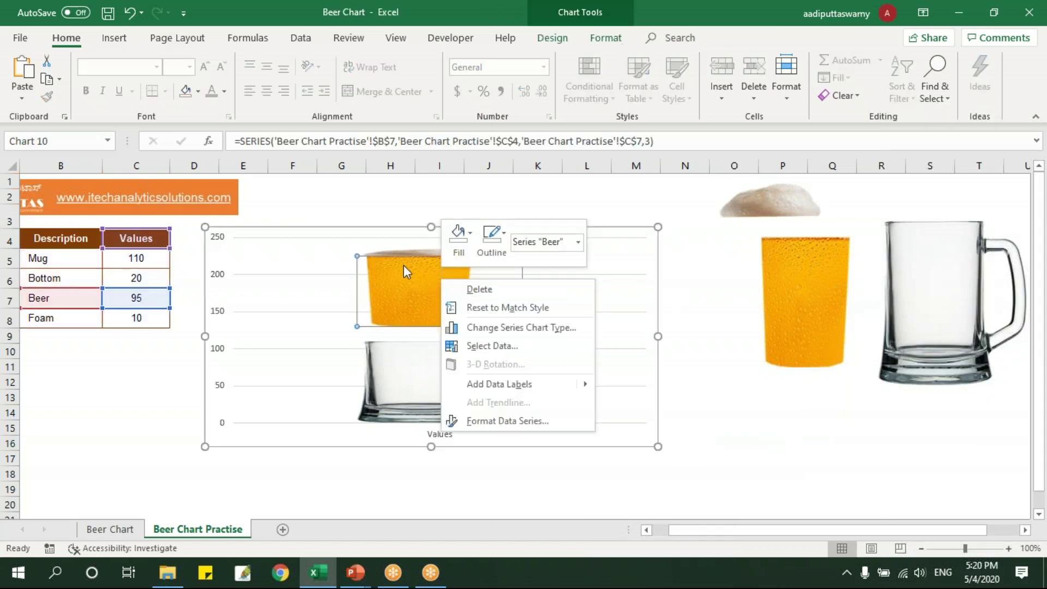
# In Change Series Chart Type, put the Bottom, Beer and Foam series on the secondary axis.
pyautogui.click(518, 328)
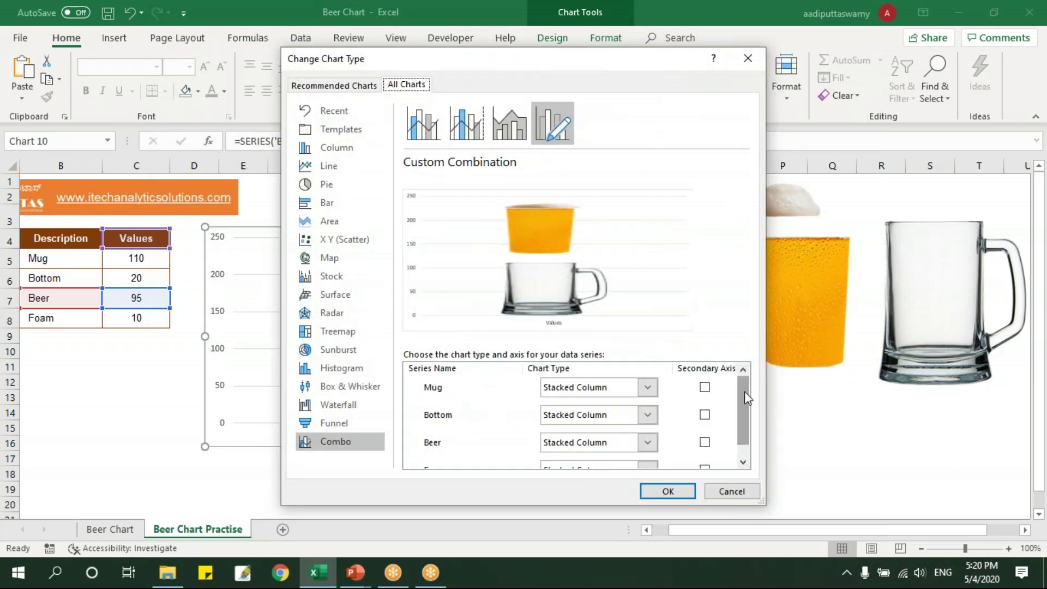
pyautogui.scroll(-1, 744, 391)
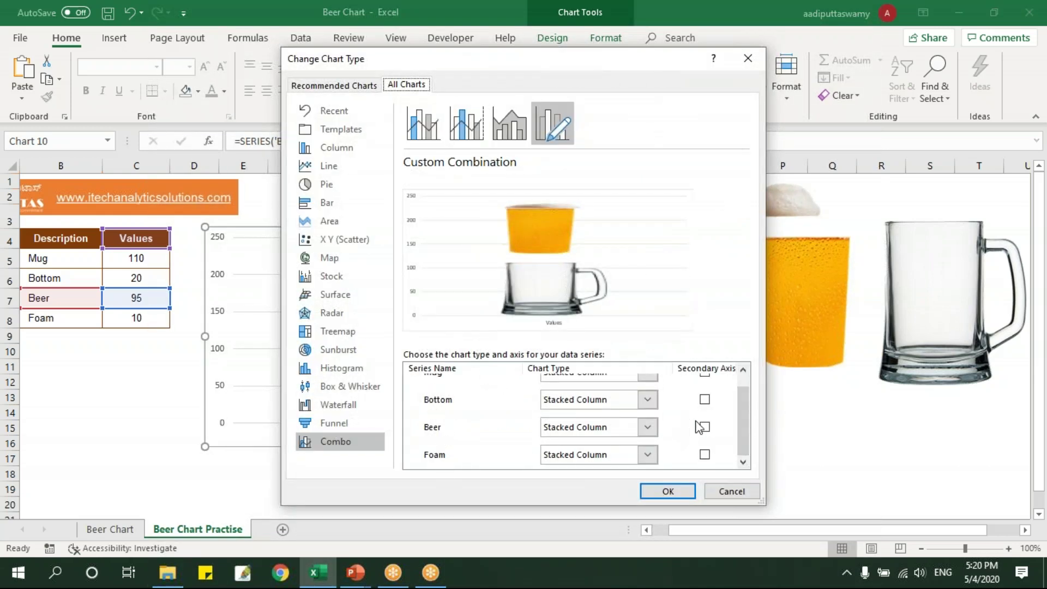
pyautogui.scroll(1, 748, 428)
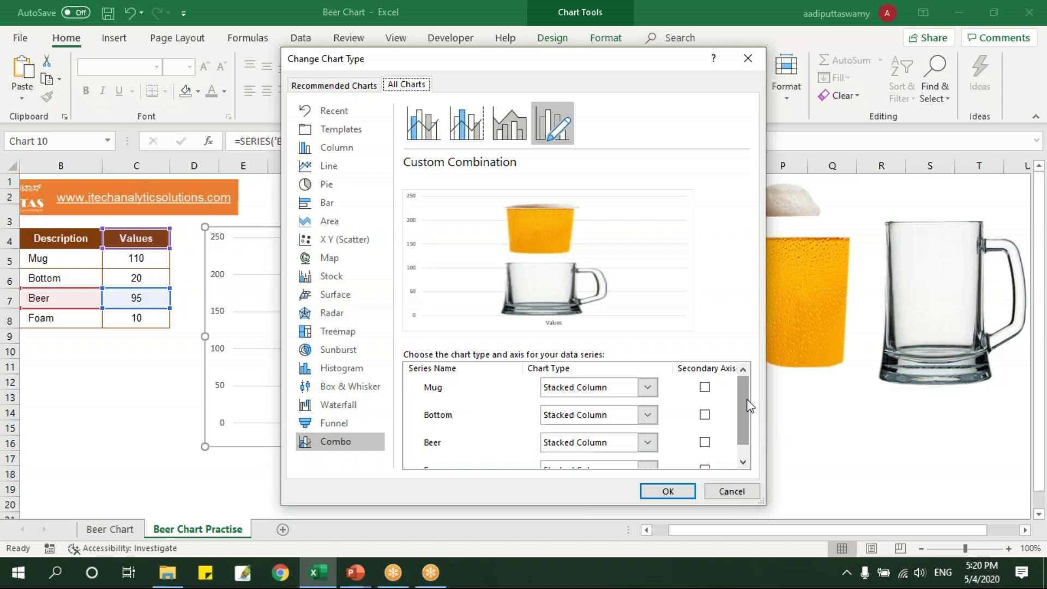
pyautogui.scroll(-1, 719, 415)
pyautogui.click(704, 401)
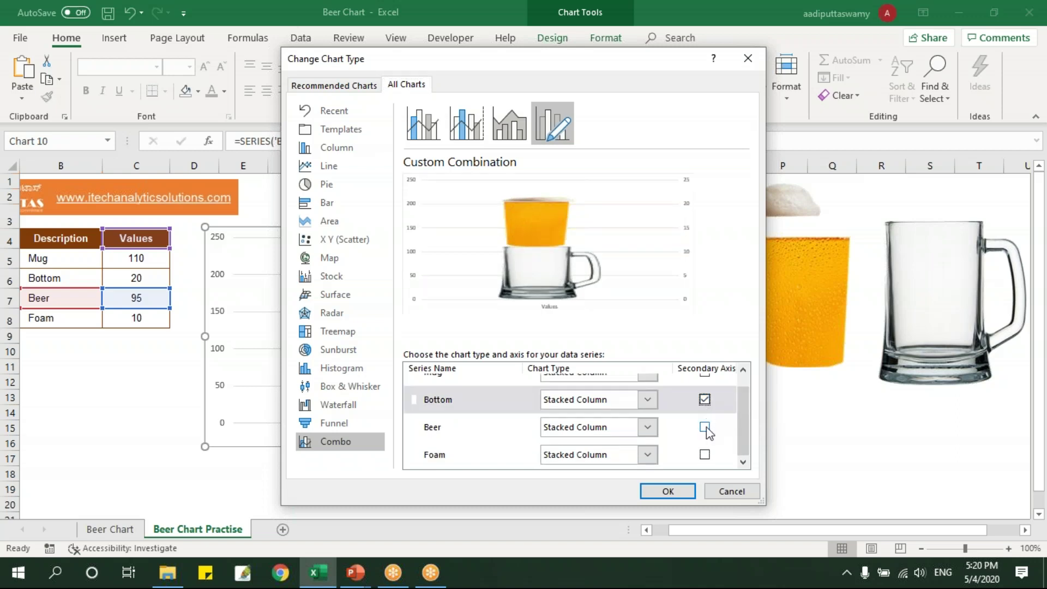
pyautogui.click(705, 427)
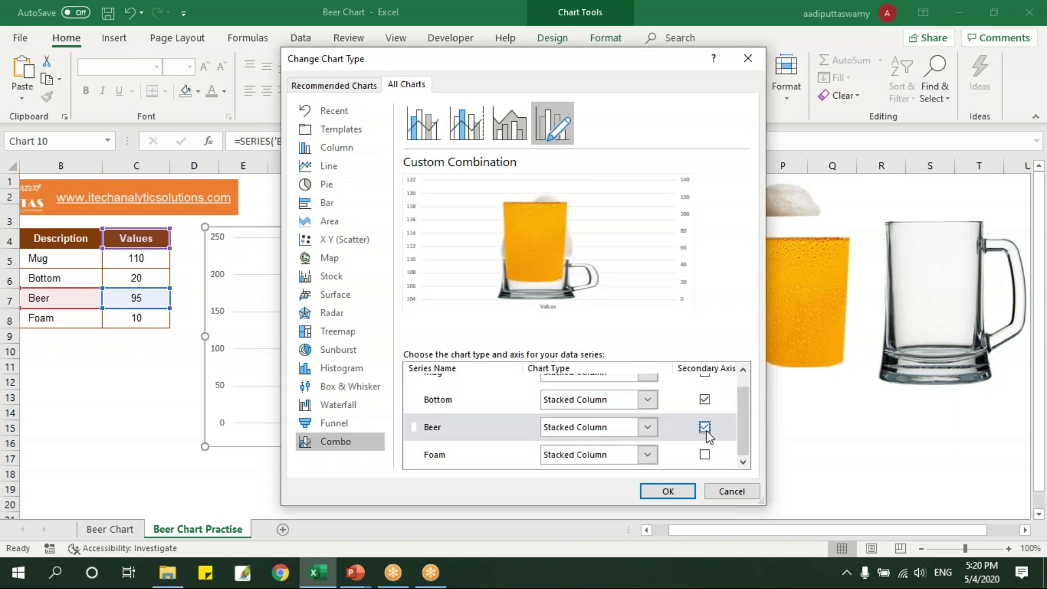
pyautogui.click(668, 491)
pyautogui.click(818, 402)
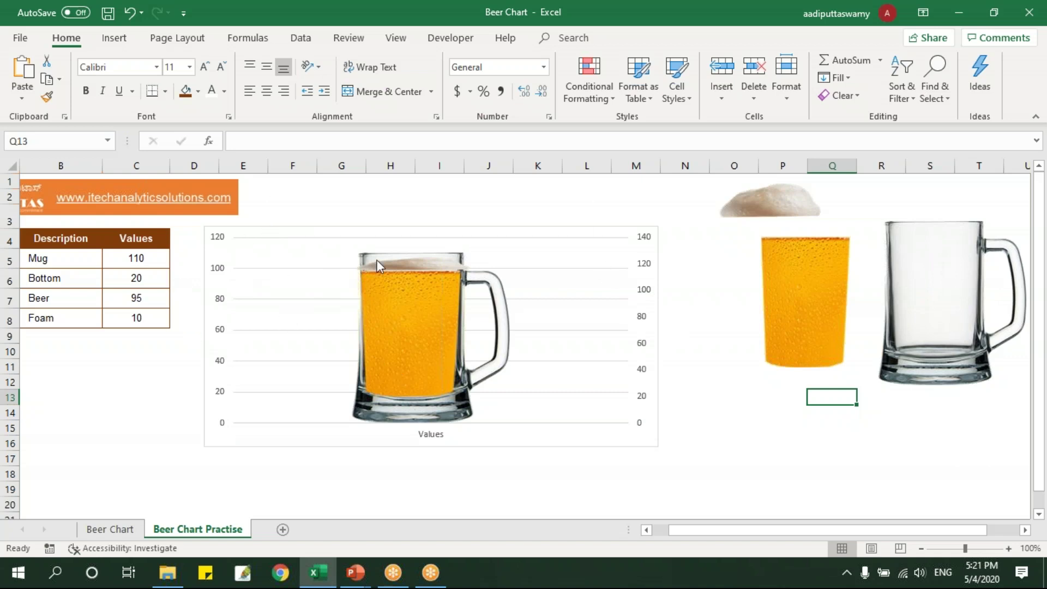
# Fix the left vertical axis bounds at minimum 0 and maximum 140.
pyautogui.click(220, 298)
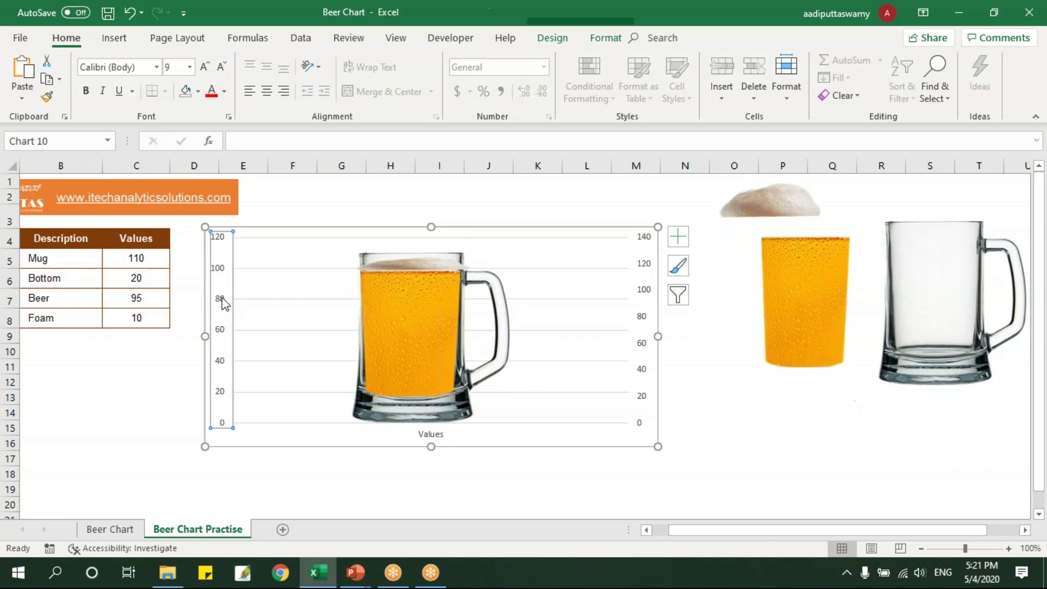
pyautogui.rightClick(222, 301)
pyautogui.click(275, 459)
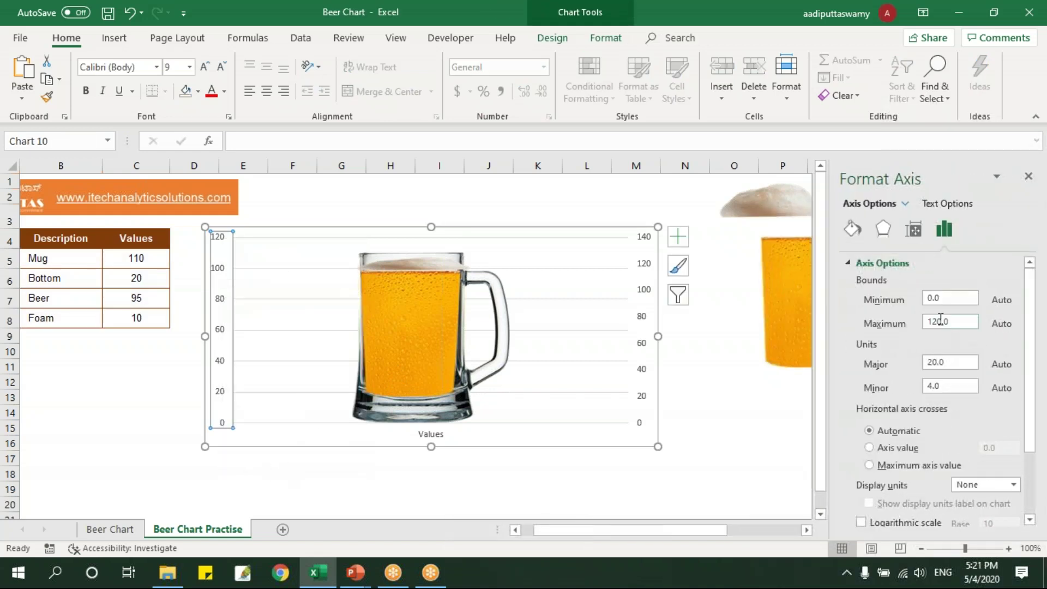
pyautogui.moveTo(955, 298); pyautogui.dragTo(896, 303)
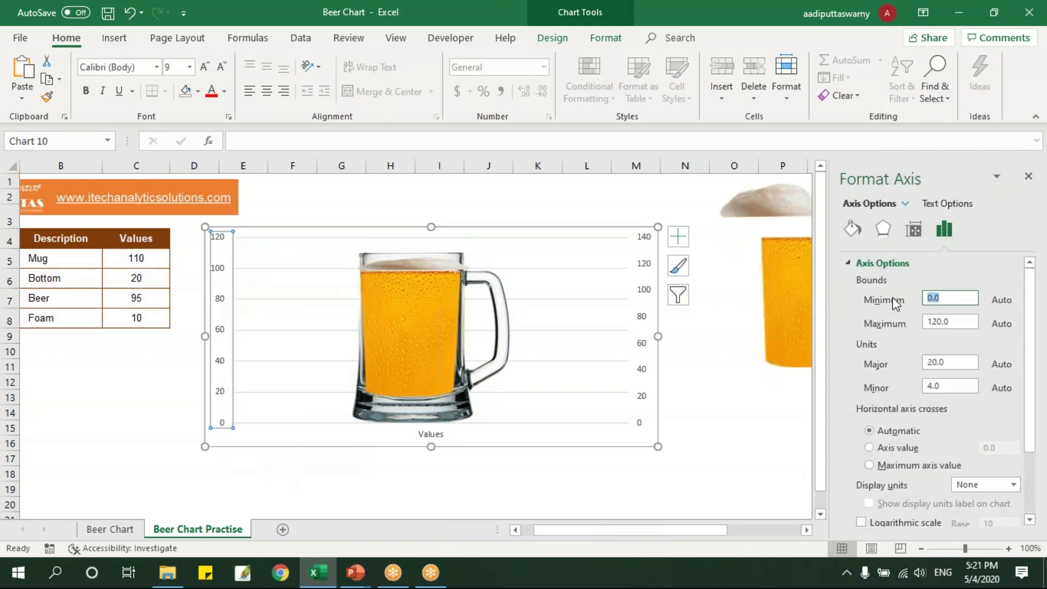
pyautogui.write('0')
pyautogui.doubleClick(939, 326)
pyautogui.write('14')
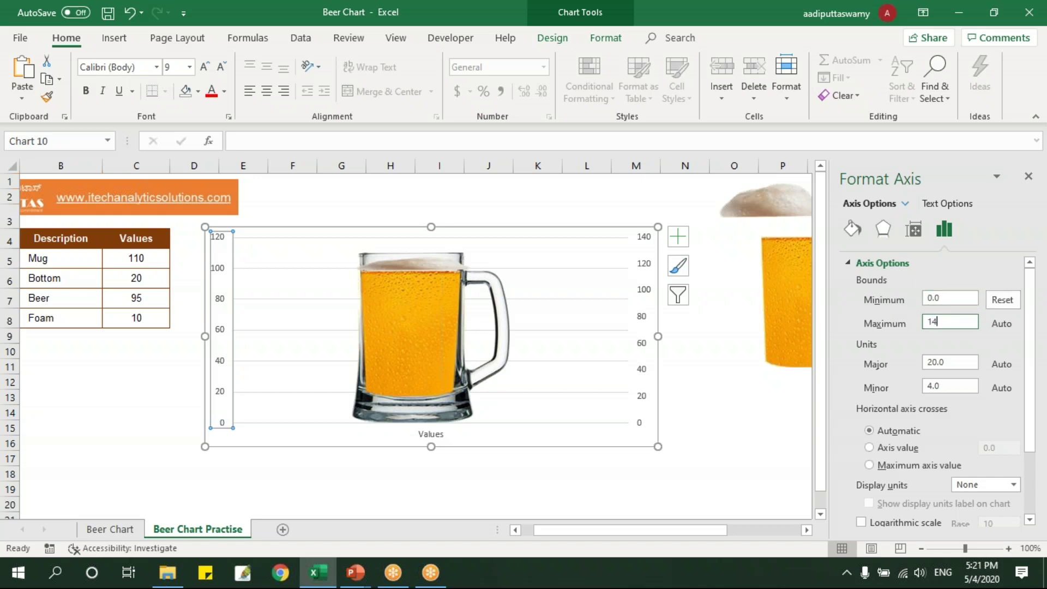
pyautogui.write('0')
pyautogui.press('Return')
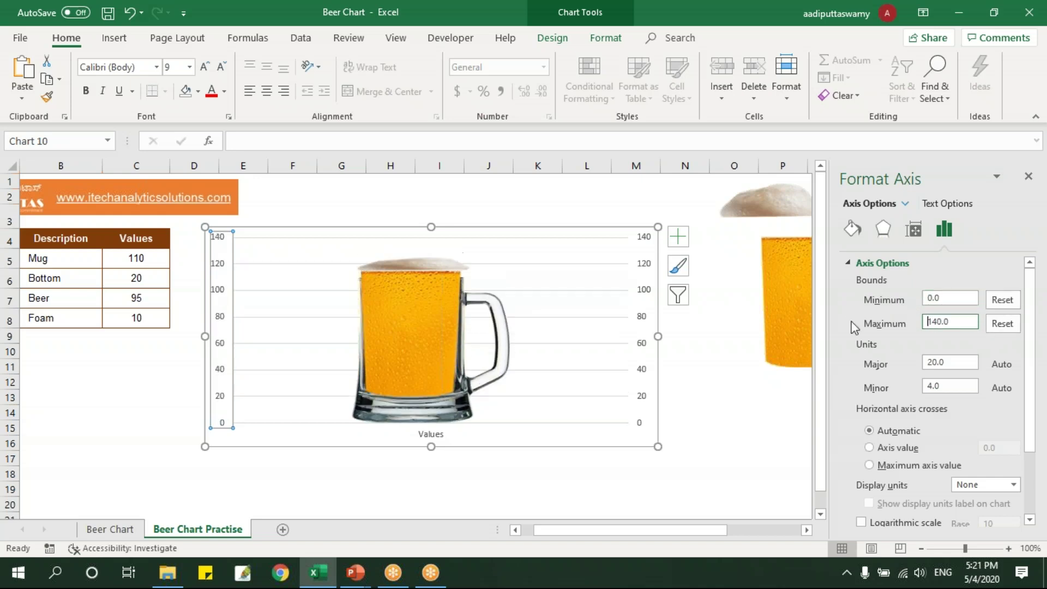
# Give the right secondary axis the same 0 to 140 bounds.
pyautogui.click(647, 297)
pyautogui.moveTo(958, 296); pyautogui.dragTo(871, 296)
pyautogui.write('0')
pyautogui.click(957, 321)
pyautogui.doubleClick(956, 321)
pyautogui.write('14')
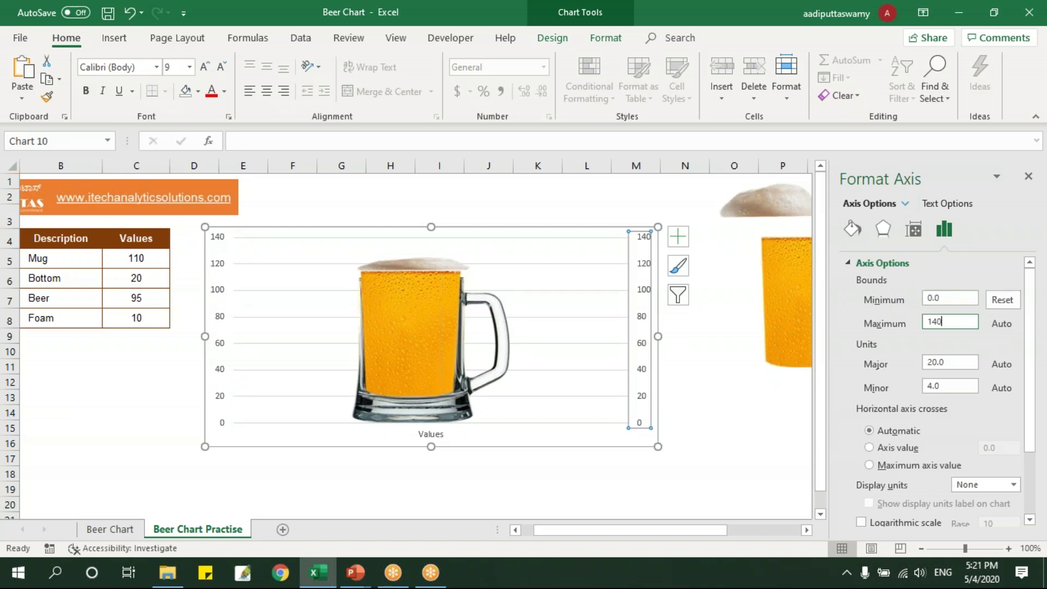
pyautogui.press('Return')
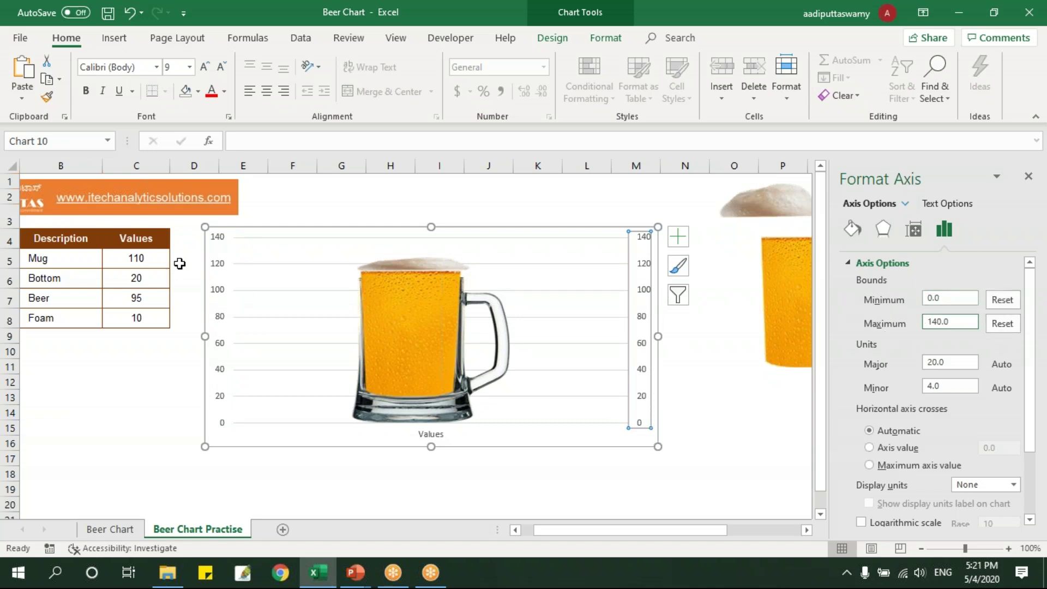
# Delete both vertical axes and the Values category axis, then nudge the chart slightly left.
pyautogui.click(1028, 176)
pyautogui.click(769, 202)
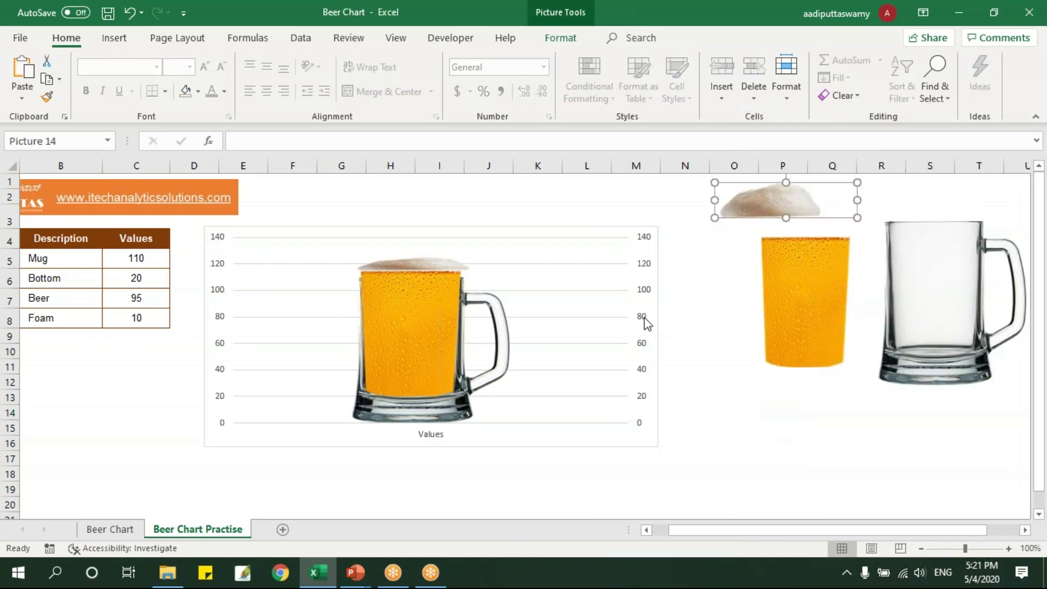
pyautogui.click(679, 319)
pyautogui.click(542, 271)
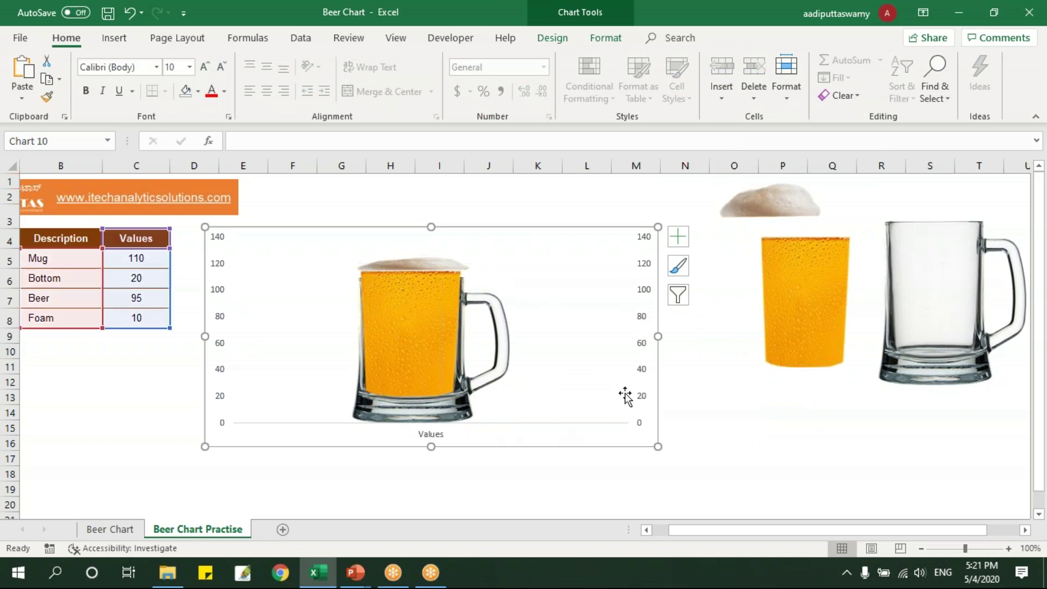
pyautogui.click(644, 385)
pyautogui.press('Delete')
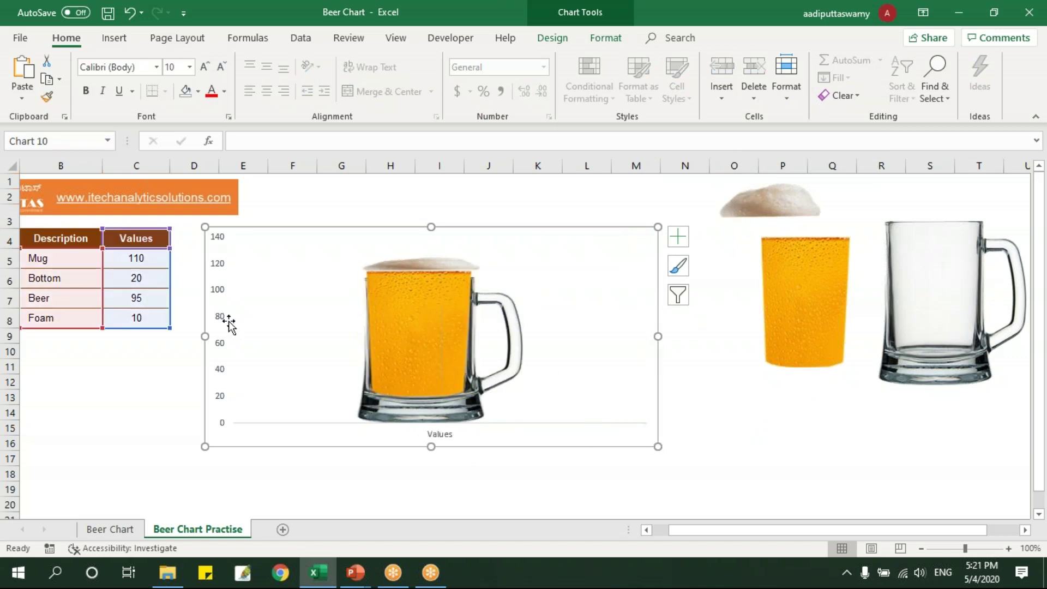
pyautogui.click(222, 317)
pyautogui.press('Delete')
pyautogui.click(441, 436)
pyautogui.press('Delete')
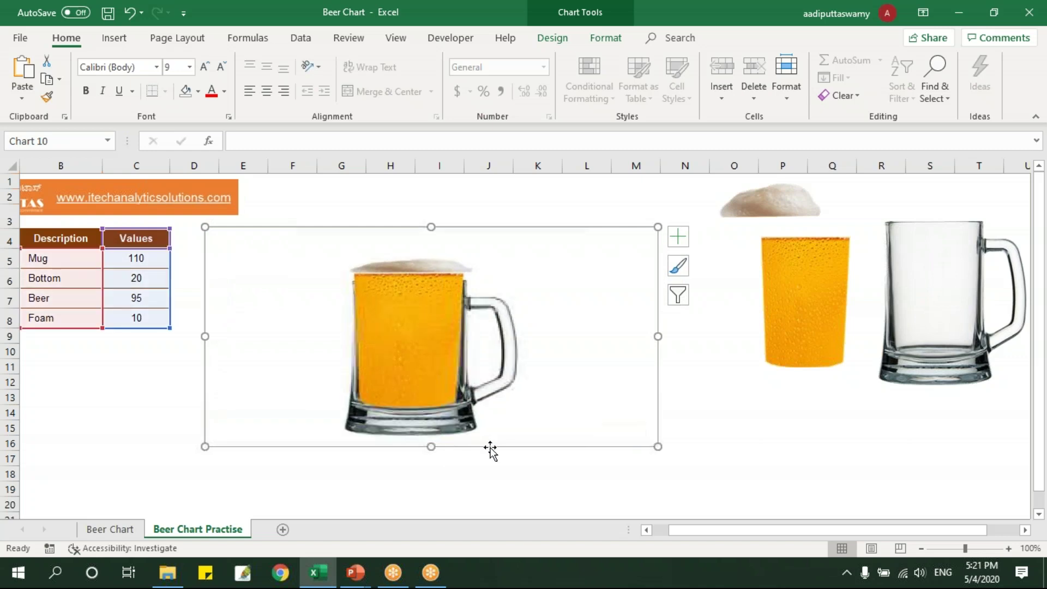
pyautogui.moveTo(524, 234); pyautogui.dragTo(512, 229)
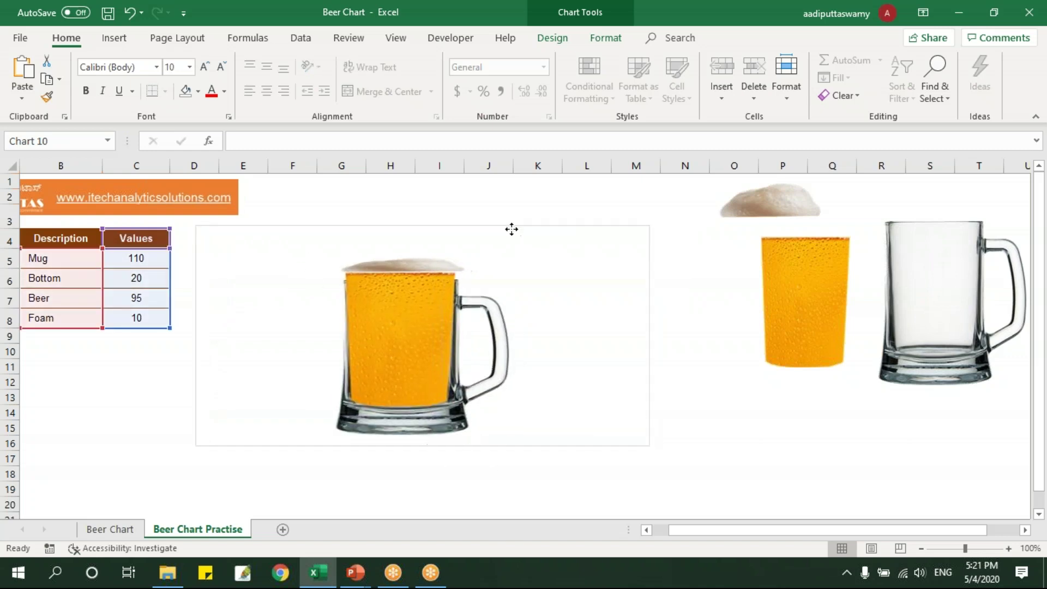
pyautogui.click(699, 395)
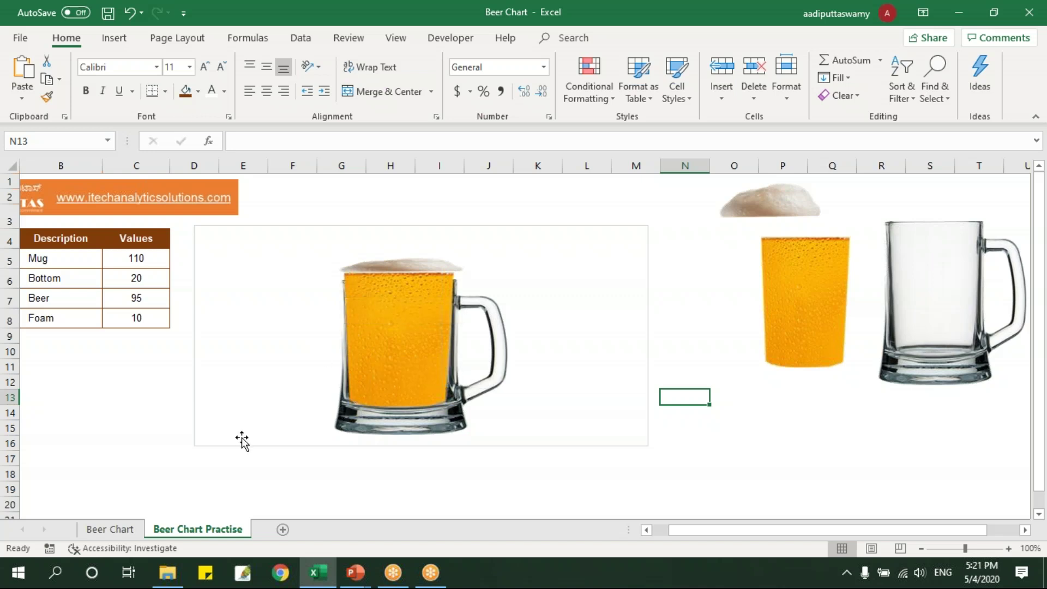
# Edit the Beer value in C7 from 95 to 90, then change it to 80.
pyautogui.click(150, 302)
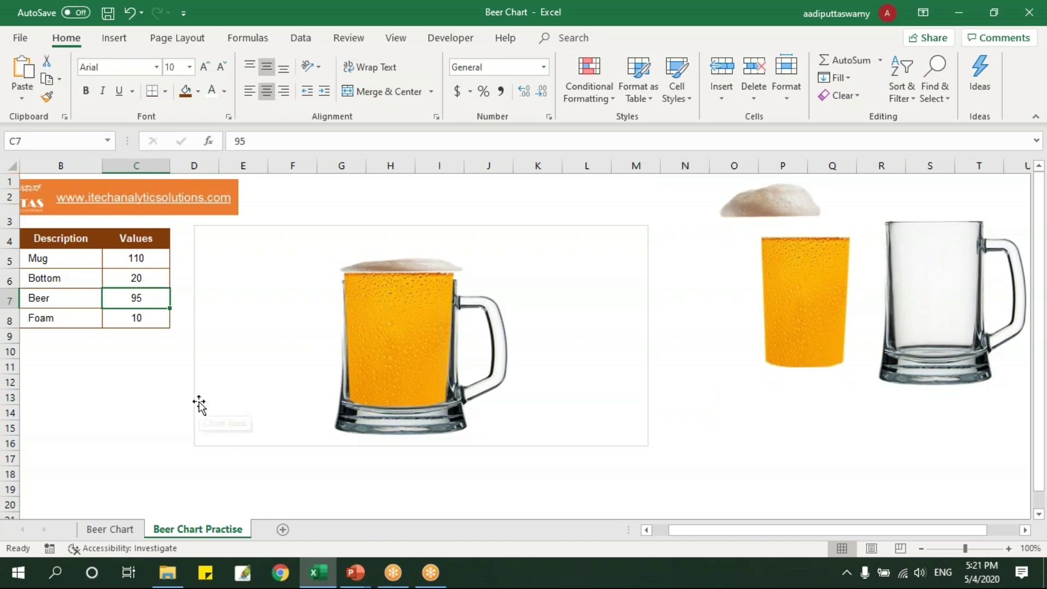
pyautogui.press('F2')
pyautogui.press('BackSpace')
pyautogui.write('0')
pyautogui.press('Return')
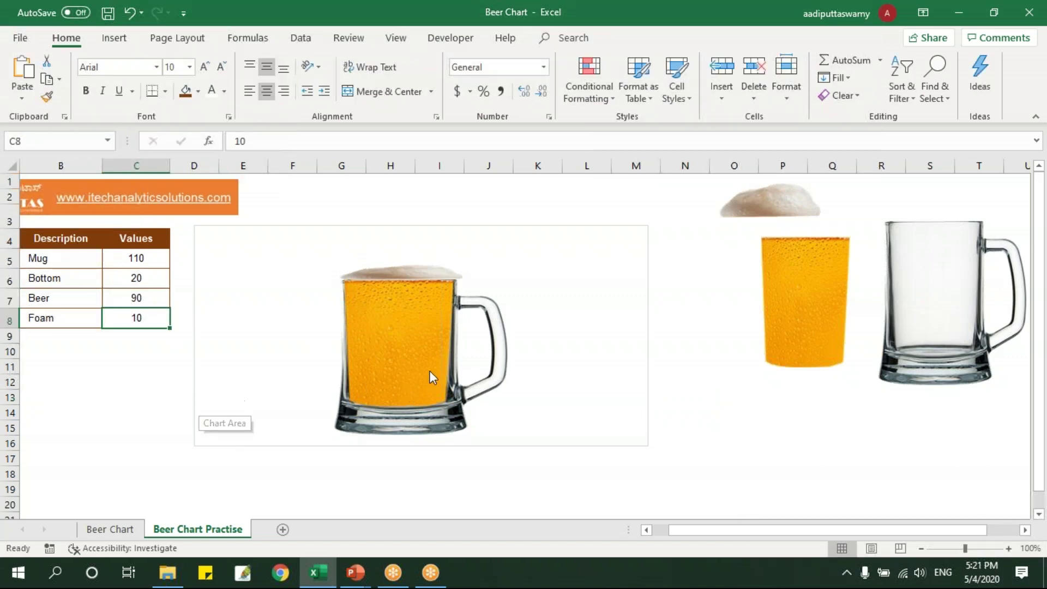
pyautogui.click(144, 298)
pyautogui.write('8')
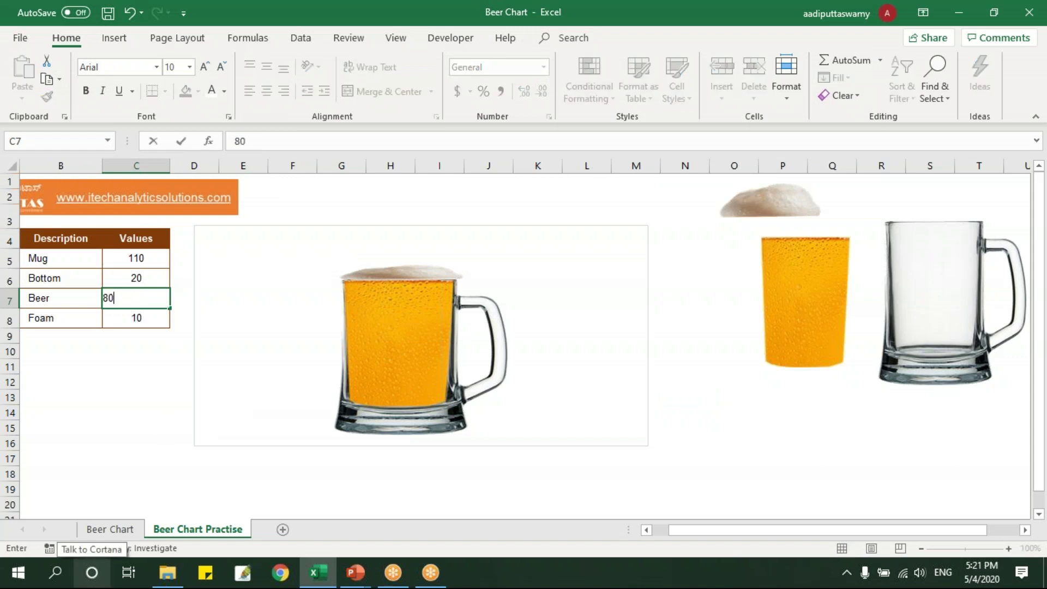
pyautogui.press('Return')
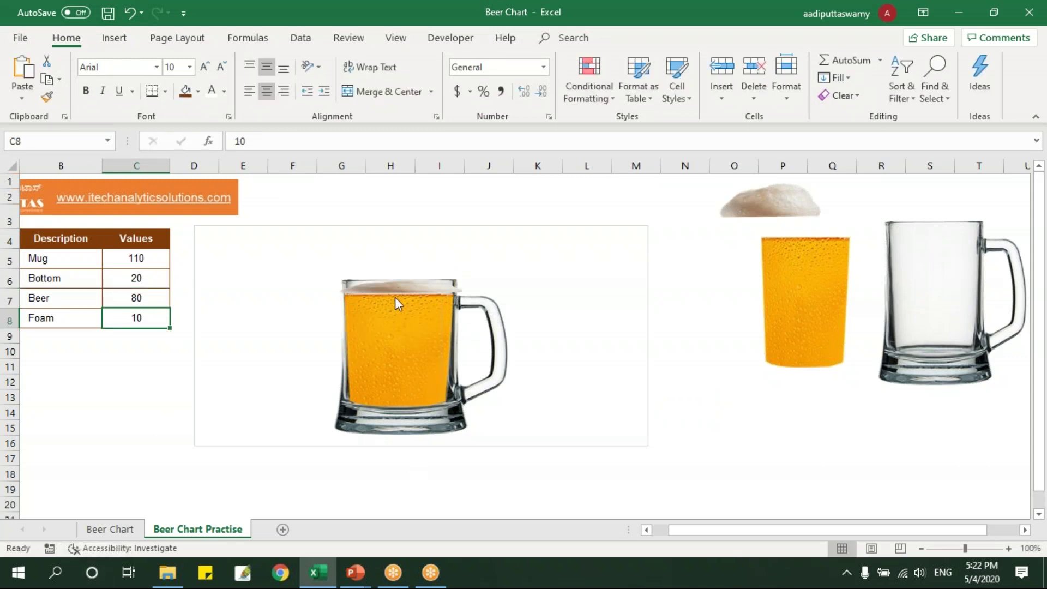
pyautogui.moveTo(394, 296)
pyautogui.moveTo(347, 282)
# Enter =IF(C7>=90,10,0) in Foam cell C8, which now shows 0.
pyautogui.write('=if')
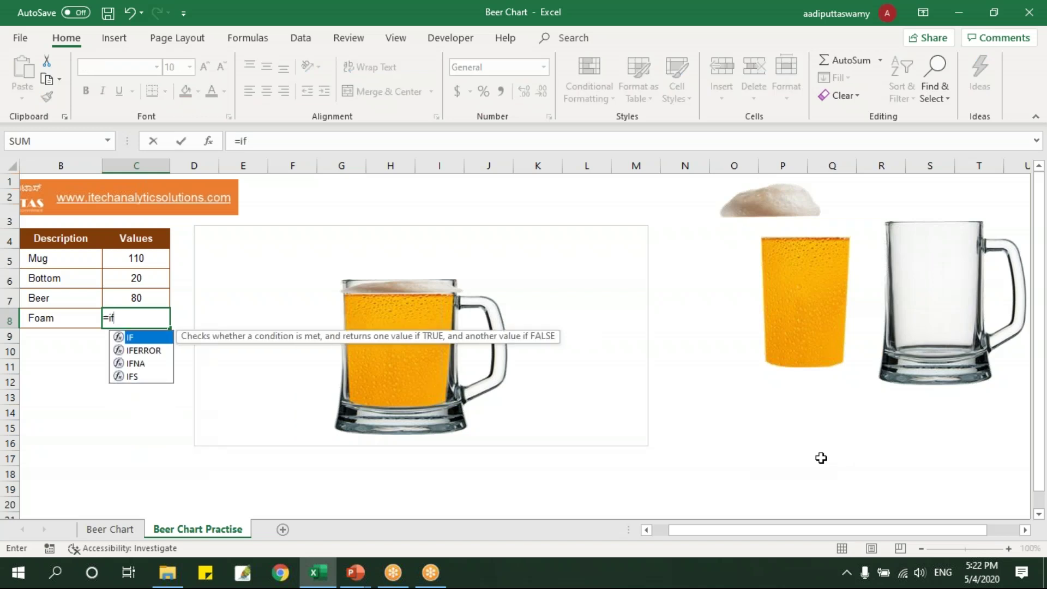
pyautogui.press('Tab')
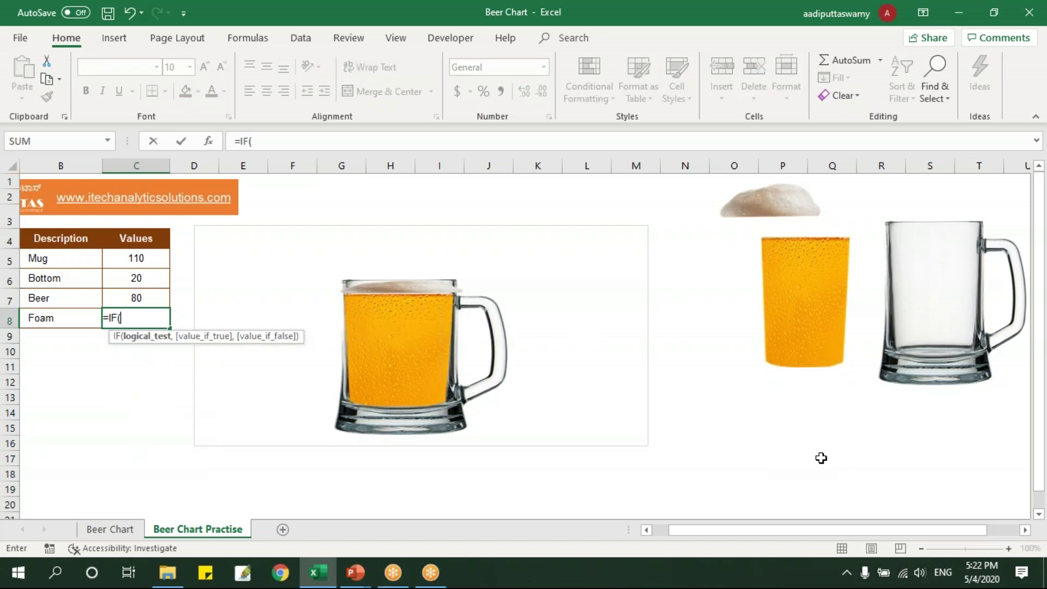
pyautogui.press('Up')
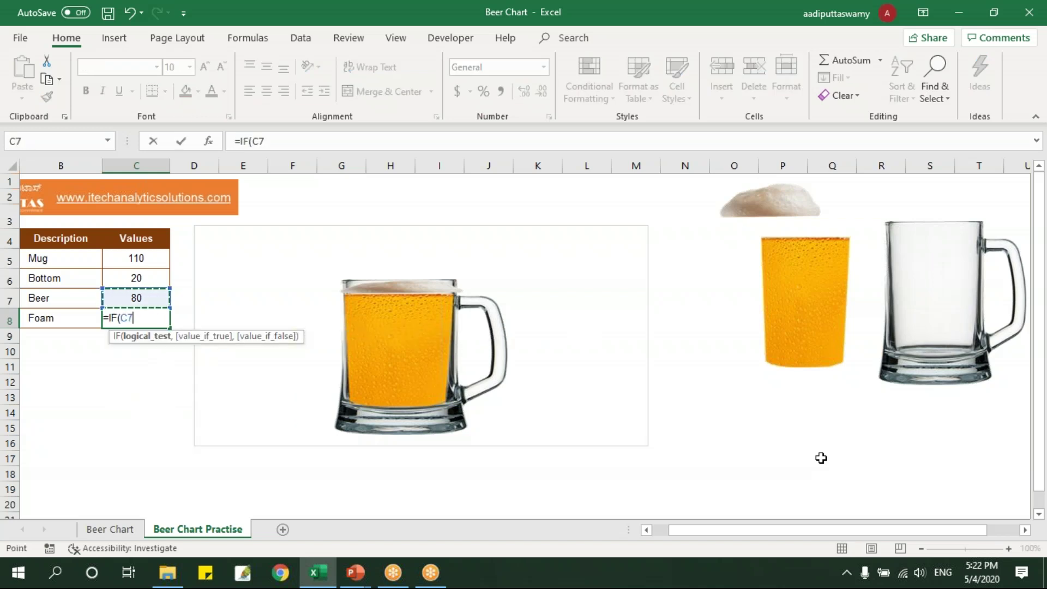
pyautogui.write('>=90,10,0')
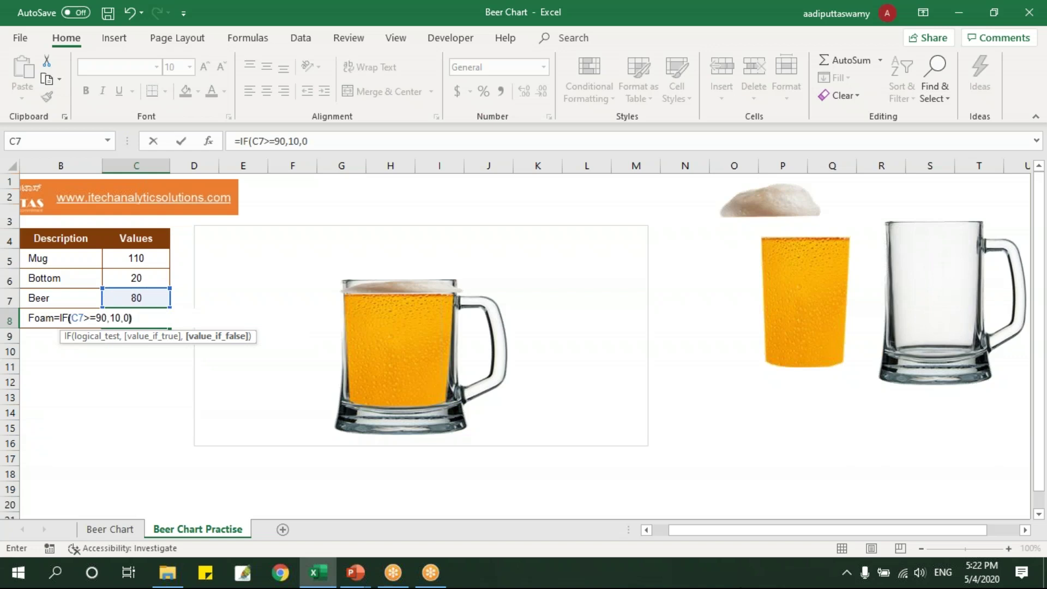
pyautogui.press('Return')
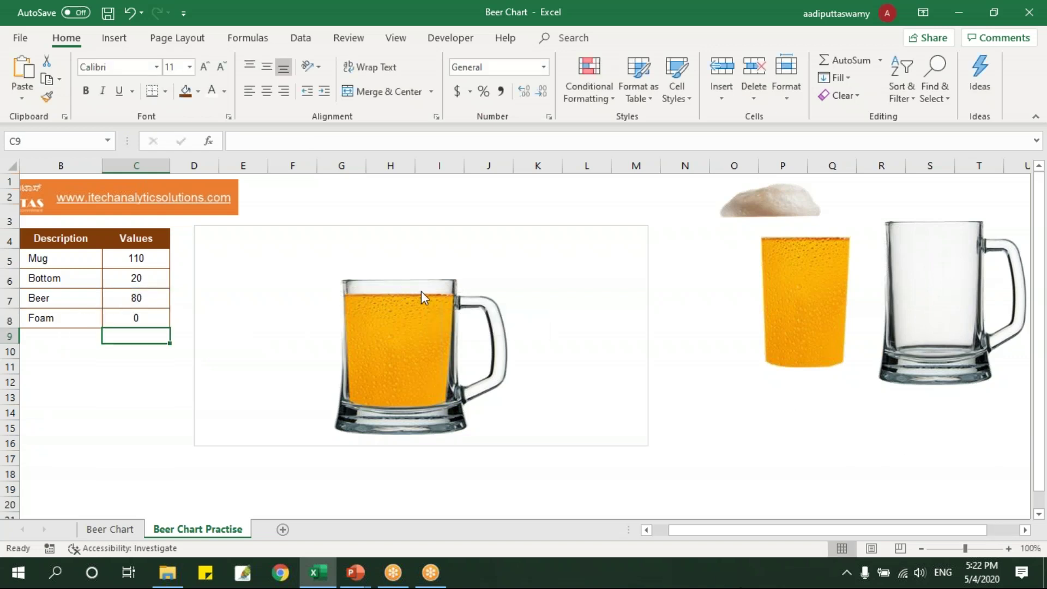
# Set the Beer value in C7 to 90.
pyautogui.click(118, 301)
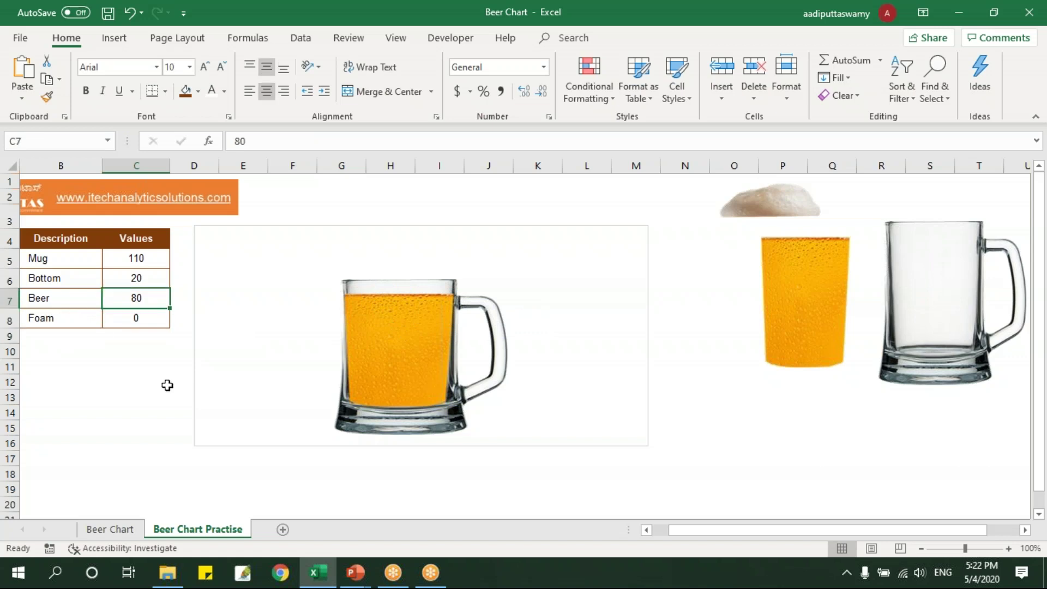
pyautogui.write('90')
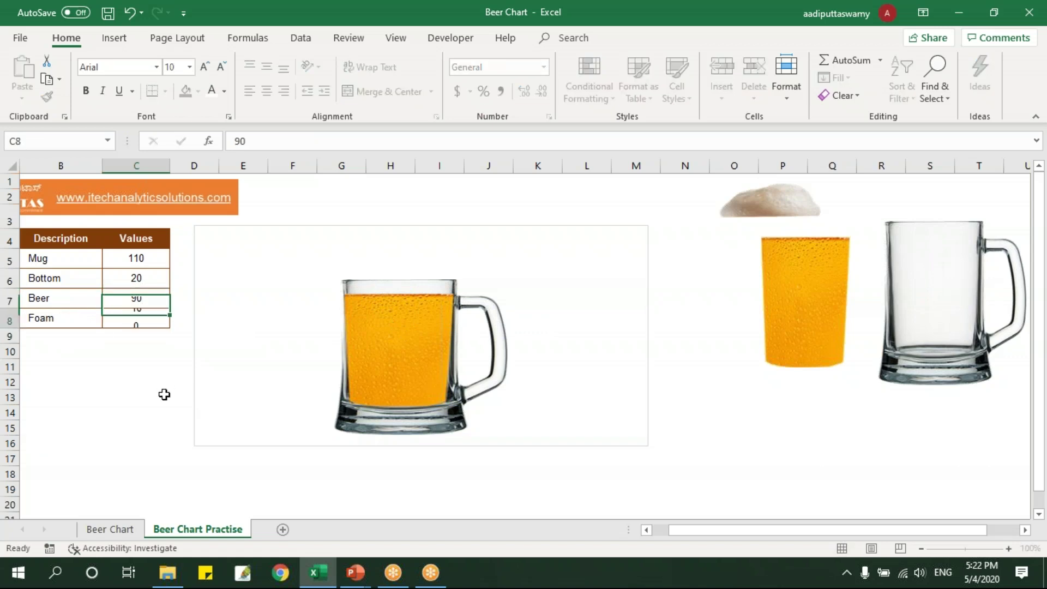
pyautogui.press('Return')
pyautogui.moveTo(410, 276)
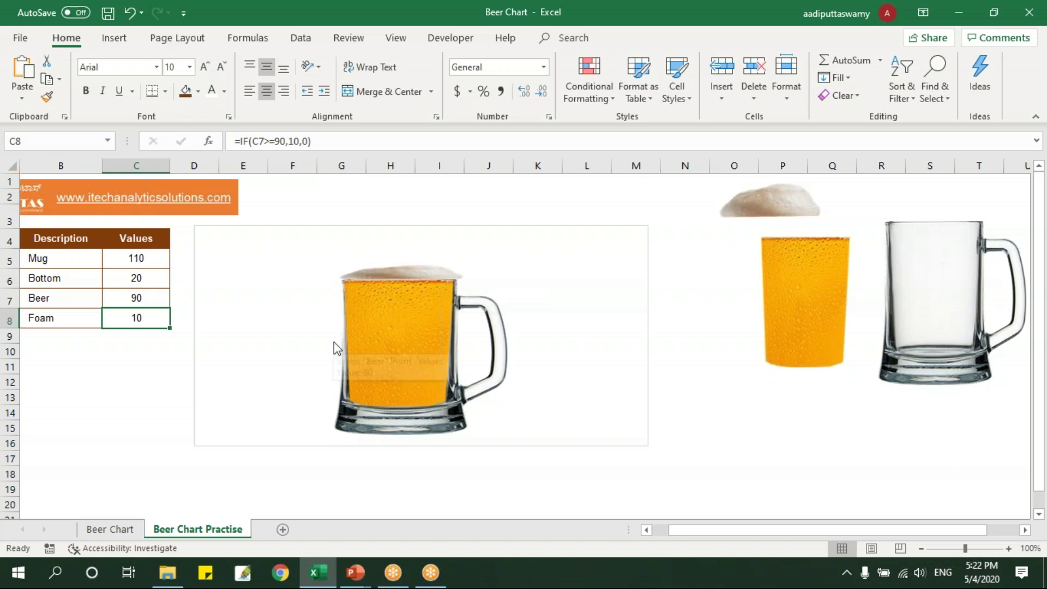
pyautogui.moveTo(333, 343)
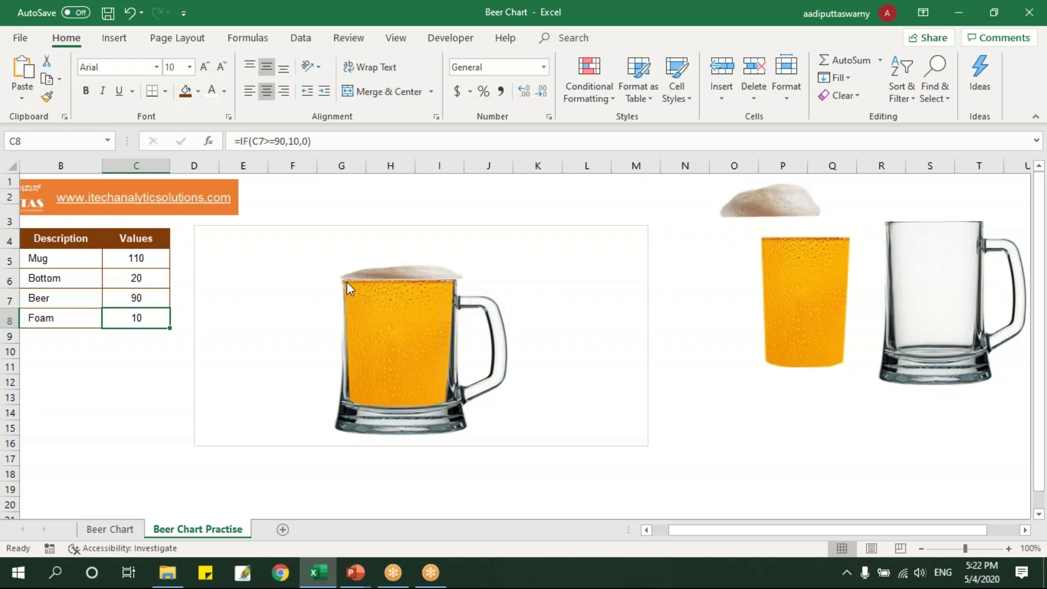
# Change the Beer value in C7 to 100 so the foam reappears on the mug.
pyautogui.click(162, 299)
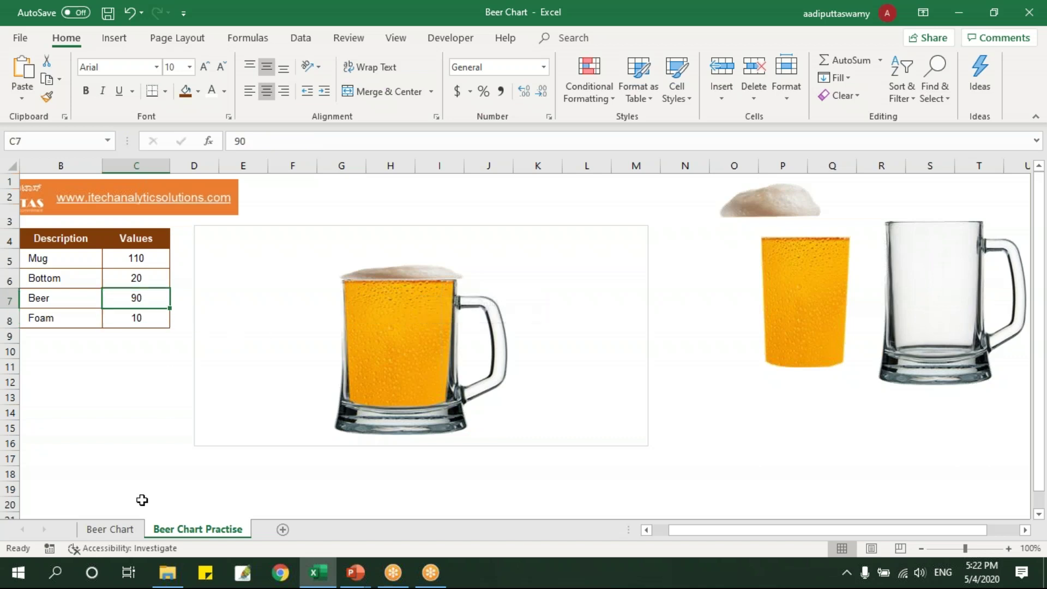
pyautogui.write('100')
pyautogui.press('Return')
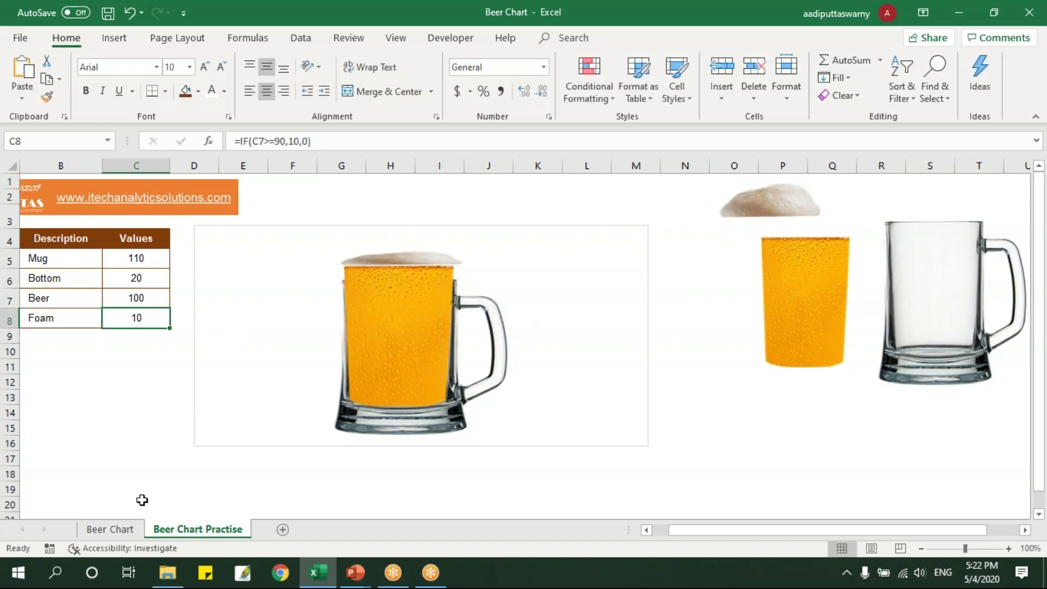
pyautogui.click(735, 399)
pyautogui.click(159, 300)
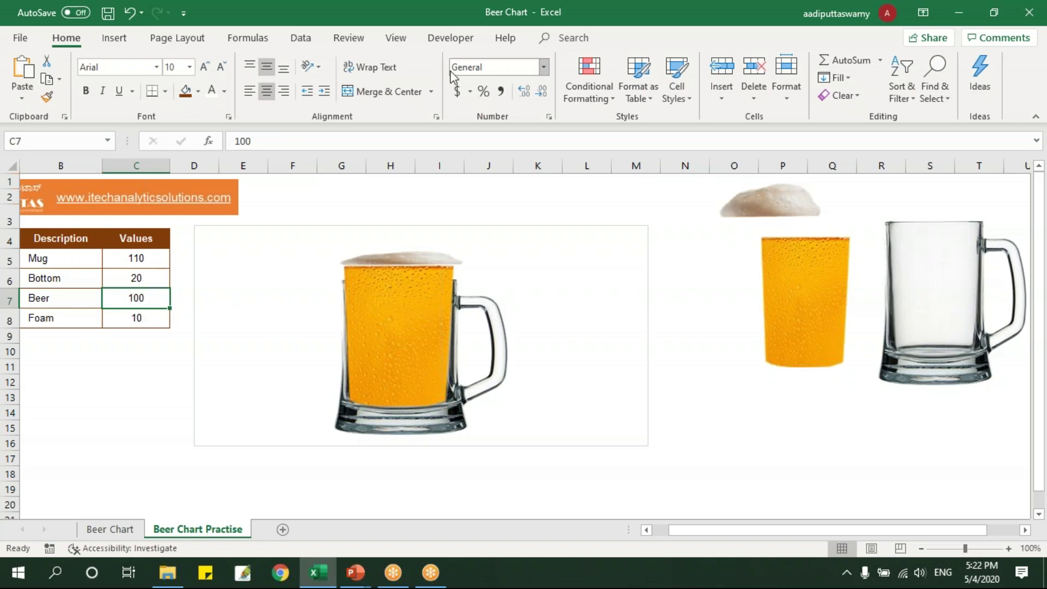
# Add data validation to C7 allowing only whole numbers from 0 to 90.
pyautogui.click(308, 39)
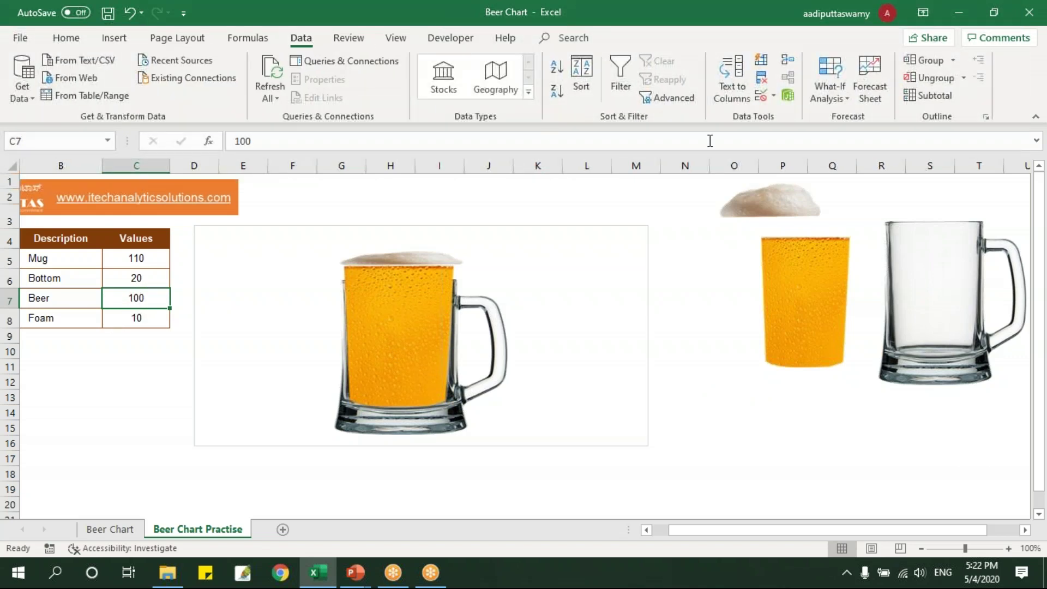
pyautogui.click(763, 96)
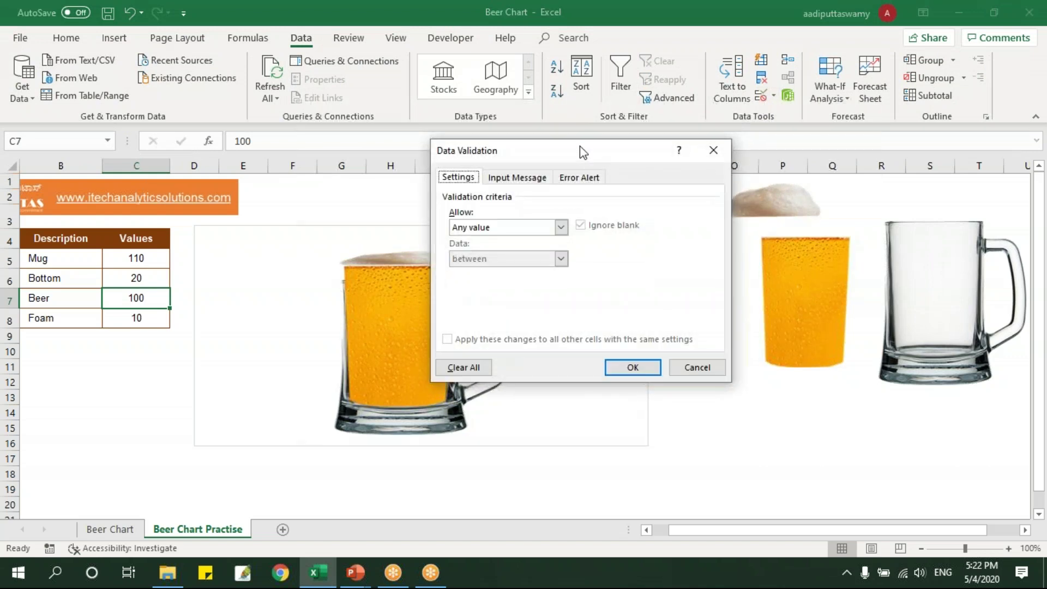
pyautogui.moveTo(580, 146); pyautogui.dragTo(664, 154)
pyautogui.click(613, 229)
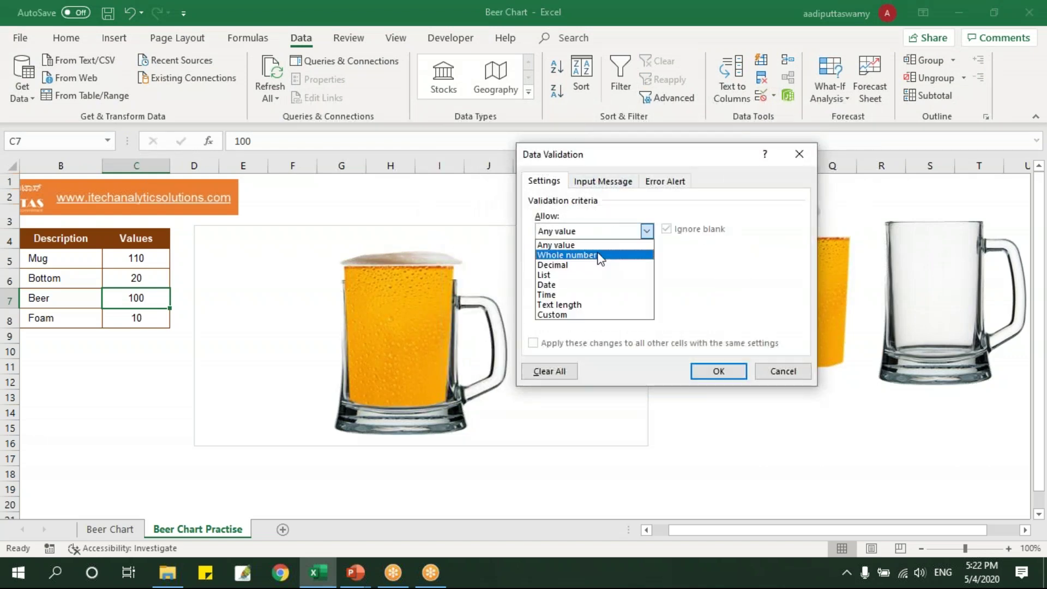
pyautogui.click(600, 255)
pyautogui.click(580, 293)
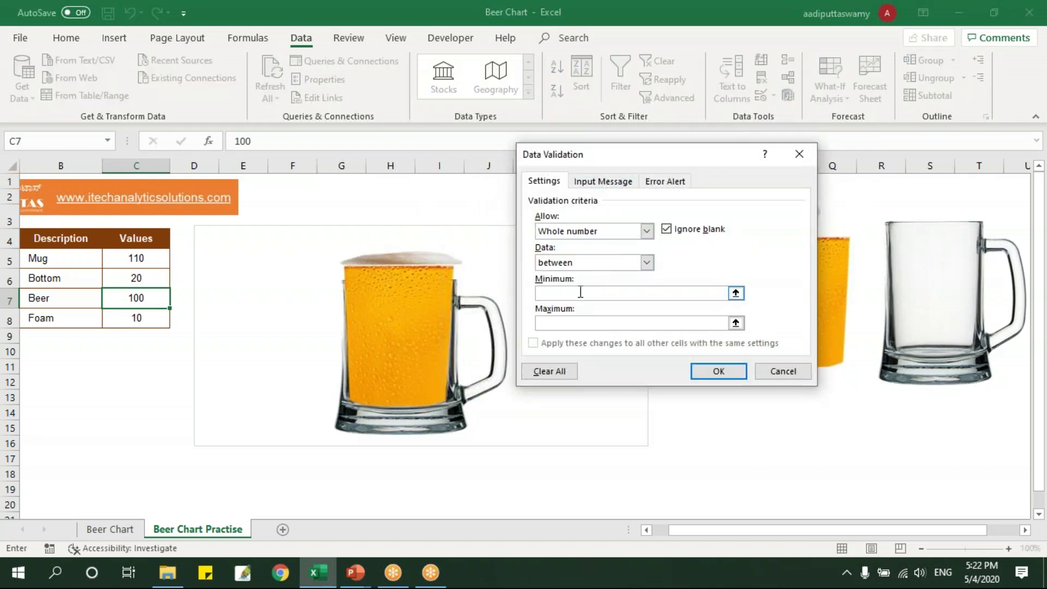
pyautogui.click(576, 320)
pyautogui.write('90')
# Add a Stop alert titled 'Beer Chart' saying 'You cannot pour Beer more than 90ml'.
pyautogui.click(661, 186)
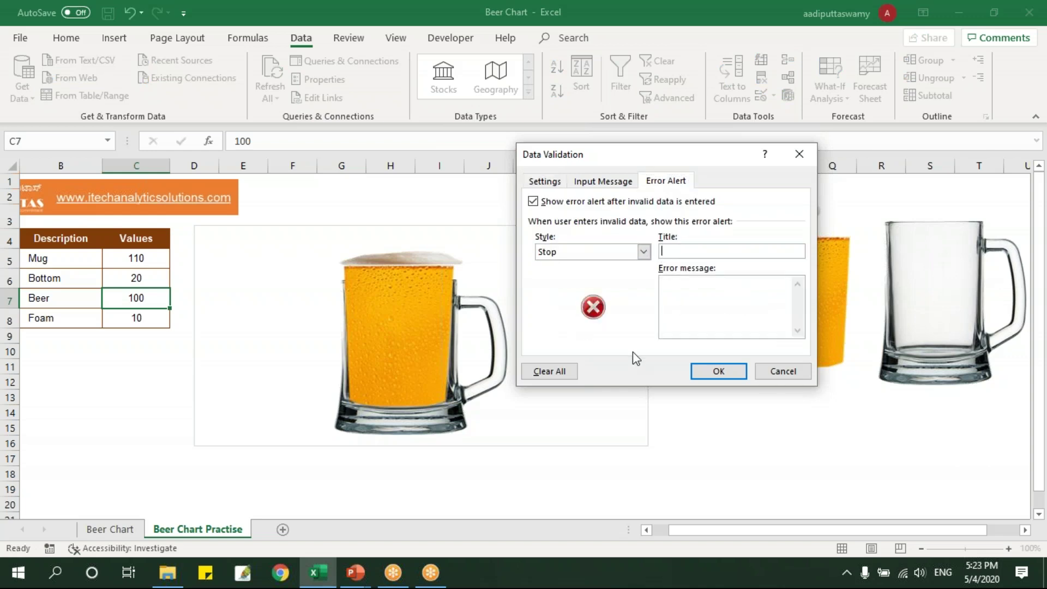
pyautogui.write('Beer Ch')
pyautogui.write('art')
pyautogui.write('You cannot')
pyautogui.write(' pu')
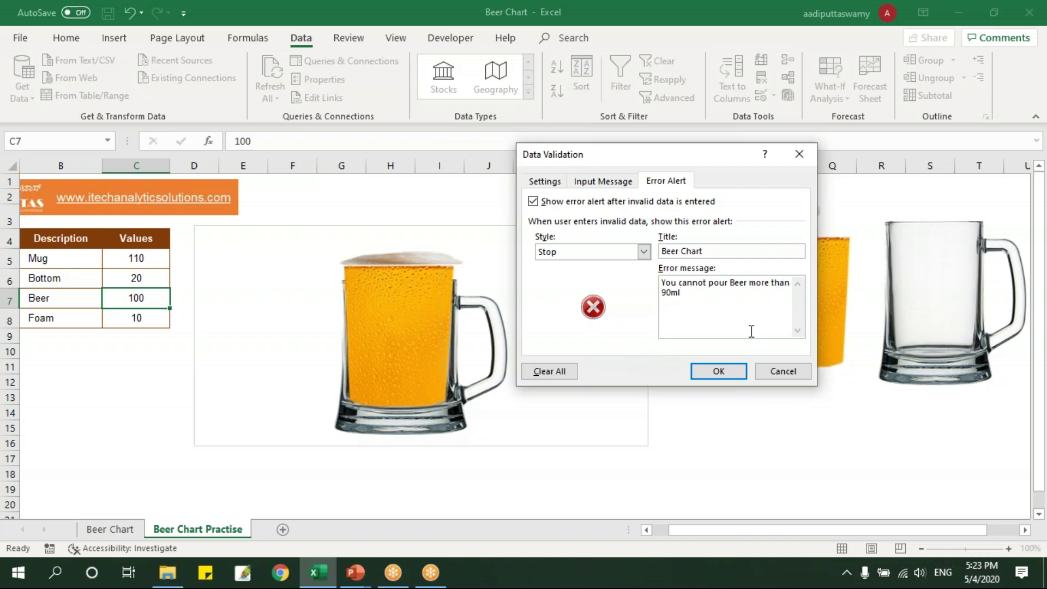
pyautogui.click(715, 369)
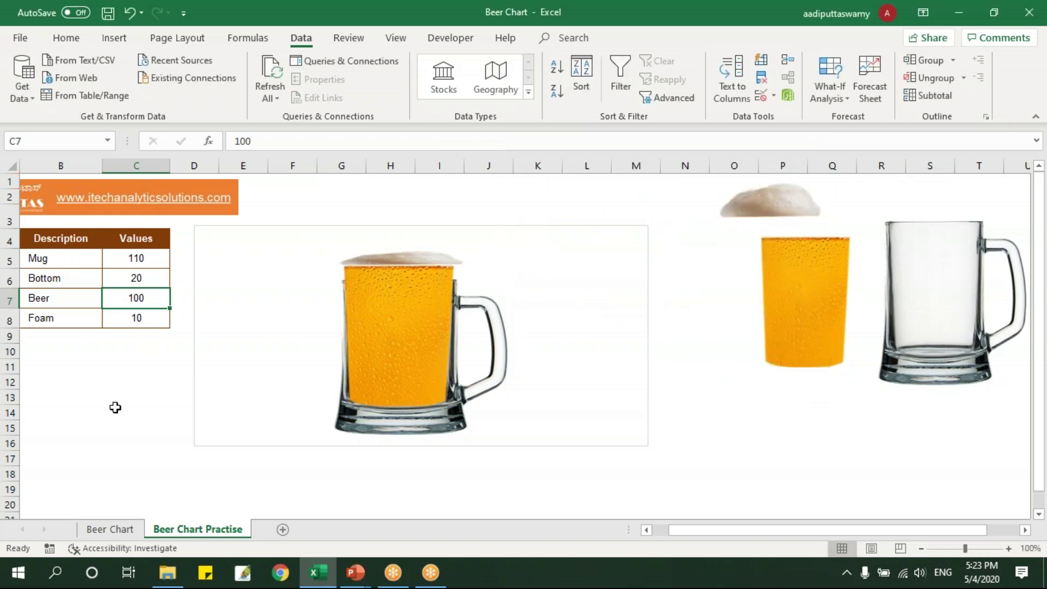
# Enter Beer 60, then try 100 in C7 and dismiss the Beer Chart rejection.
pyautogui.write('60')
pyautogui.press('Return')
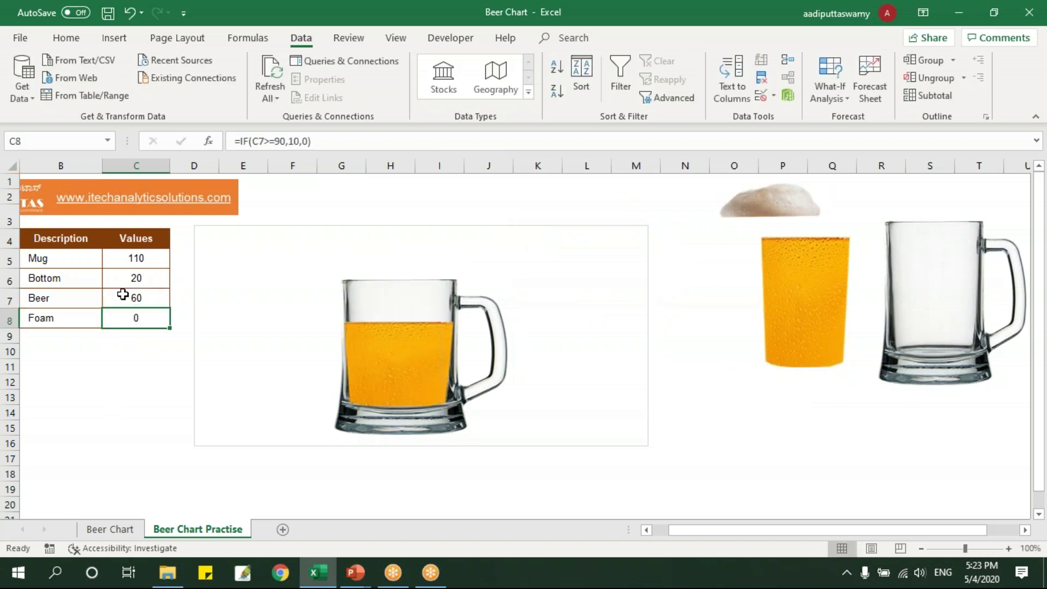
pyautogui.press('Up')
pyautogui.write('1')
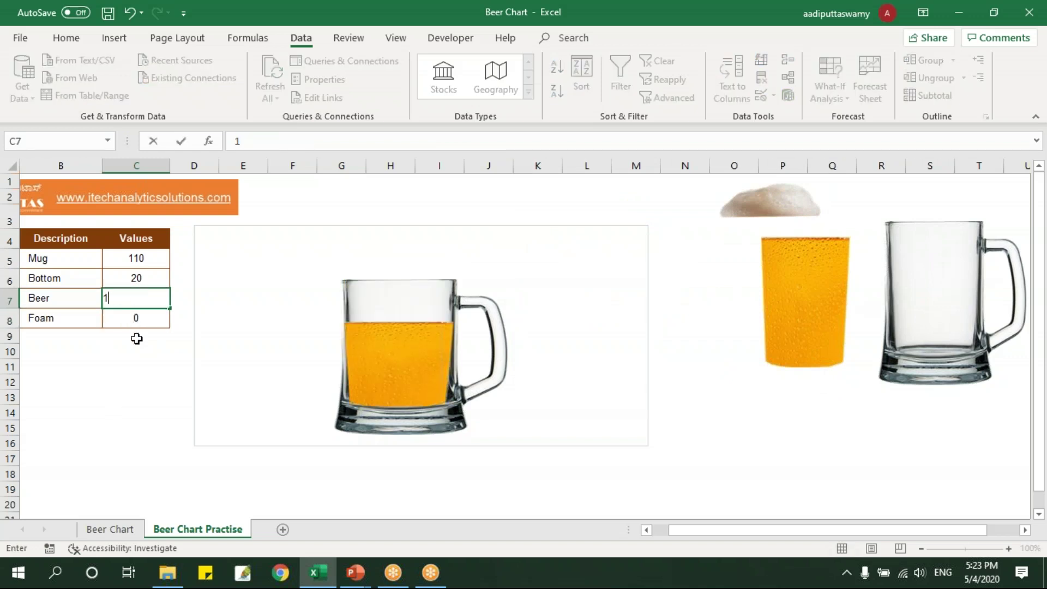
pyautogui.press('Return')
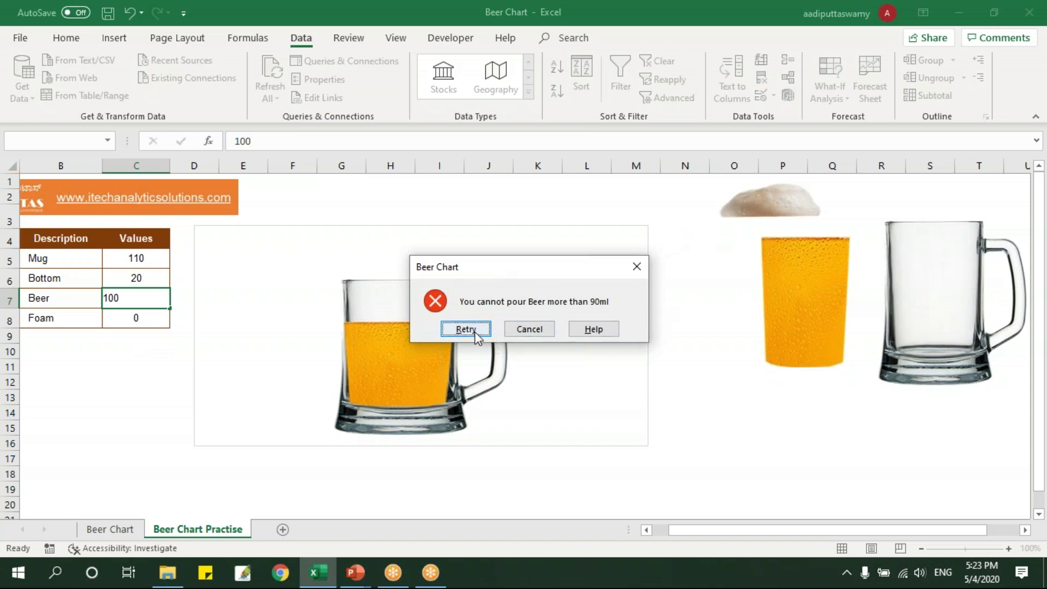
pyautogui.click(526, 329)
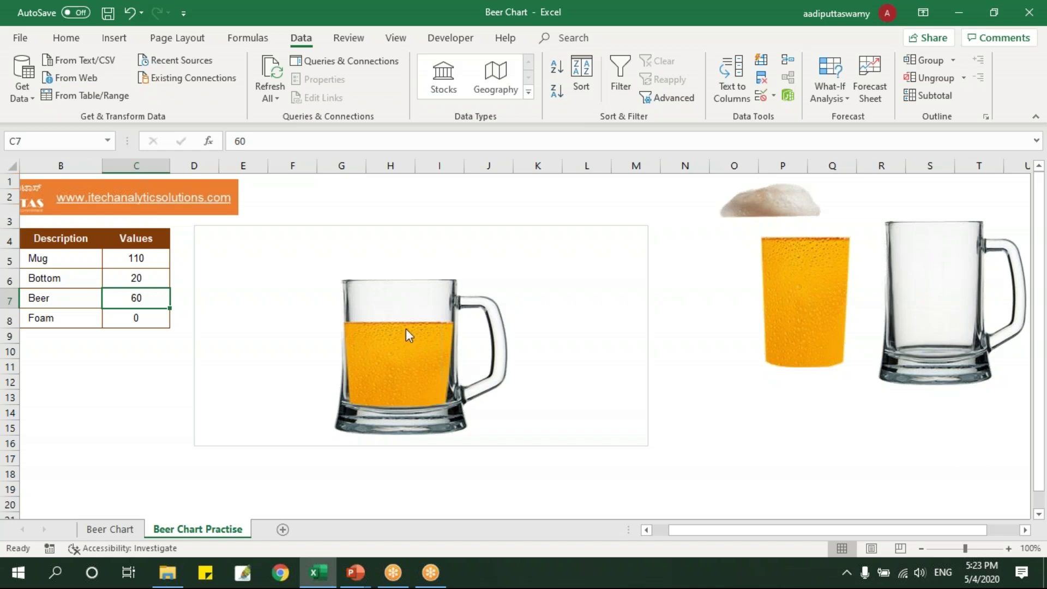
# Set the Beer value in C7 back to 90 so Foam shows 10.
pyautogui.write('90')
pyautogui.press('Return')
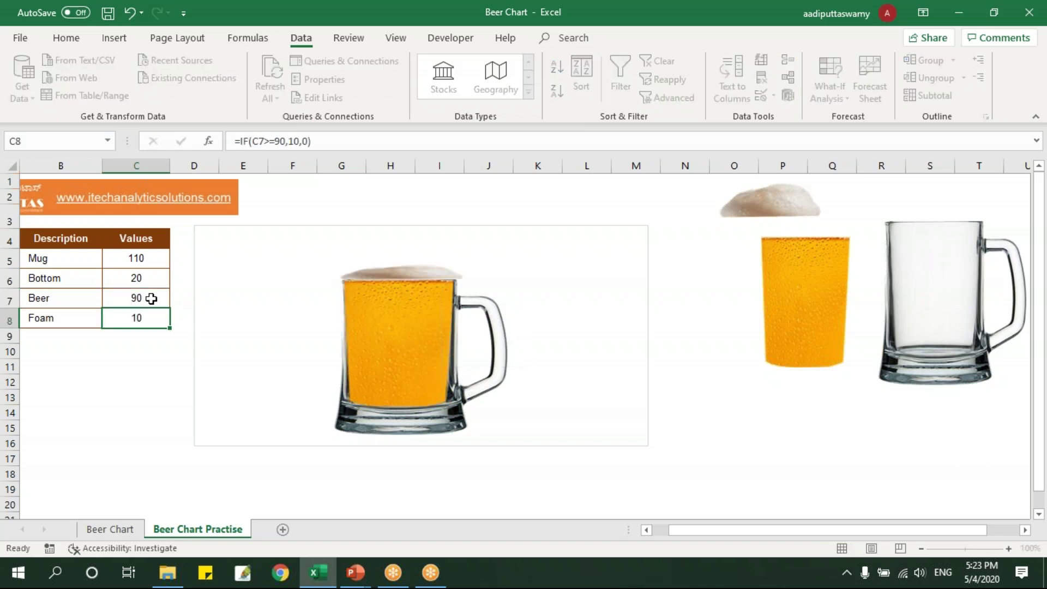
pyautogui.moveTo(352, 305)
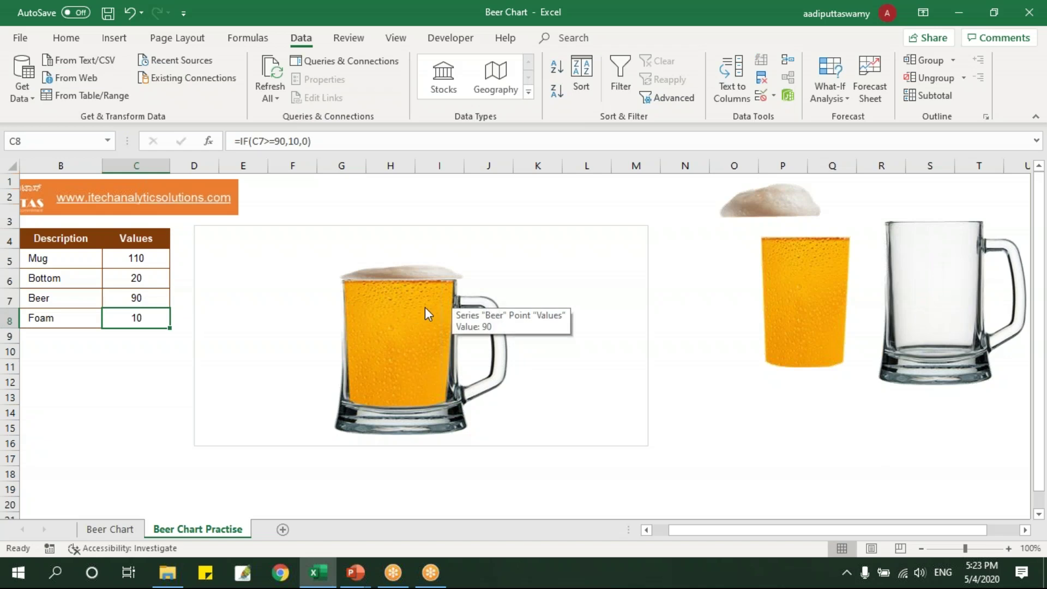
# Set the Beer series gap width to 177% to narrow the beer column.
pyautogui.click(425, 306)
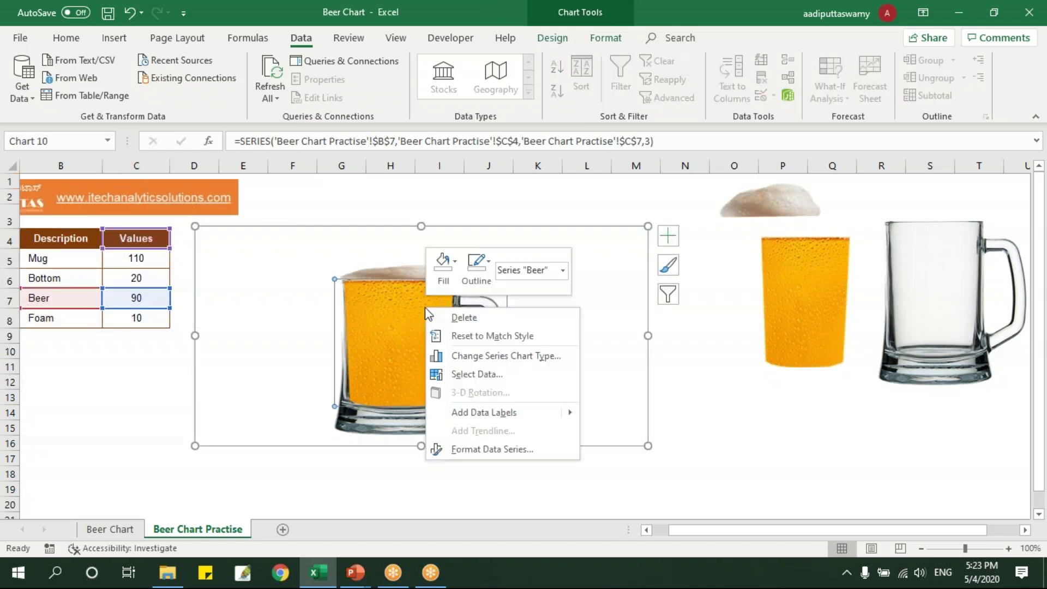
pyautogui.click(502, 447)
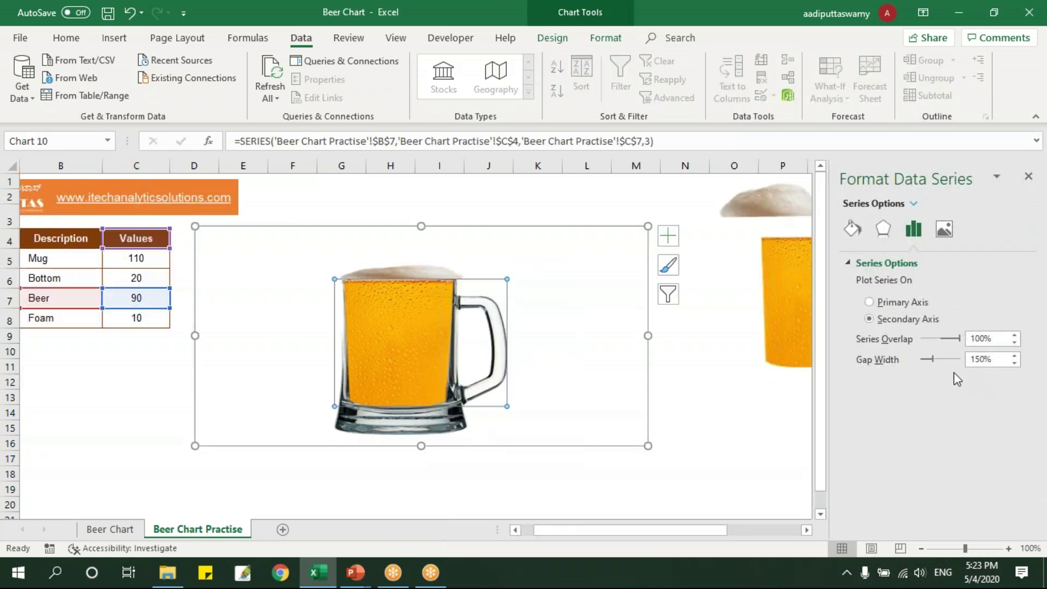
pyautogui.moveTo(933, 359); pyautogui.dragTo(934, 359)
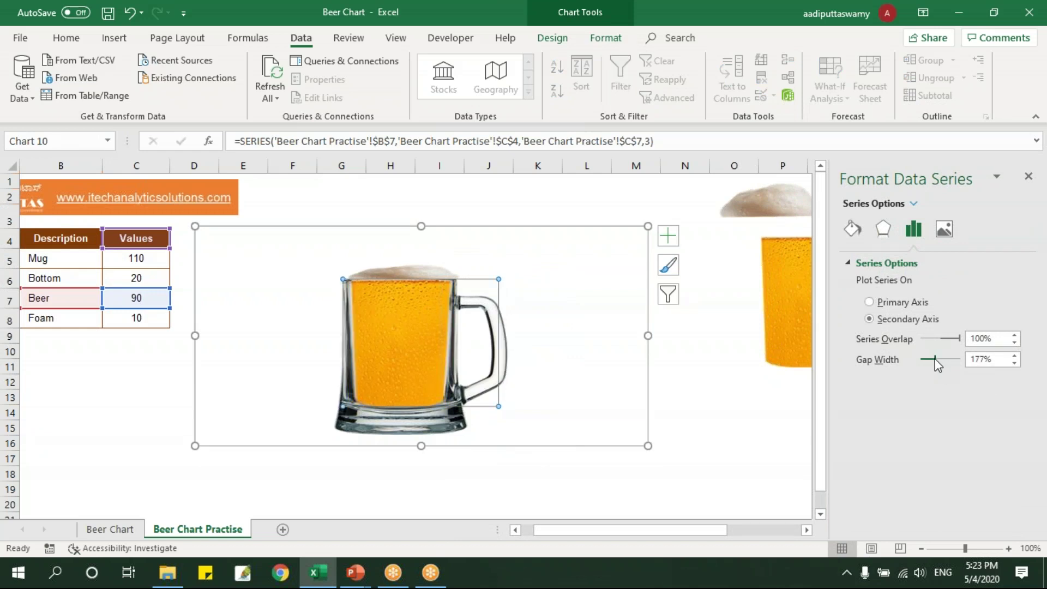
pyautogui.click(732, 409)
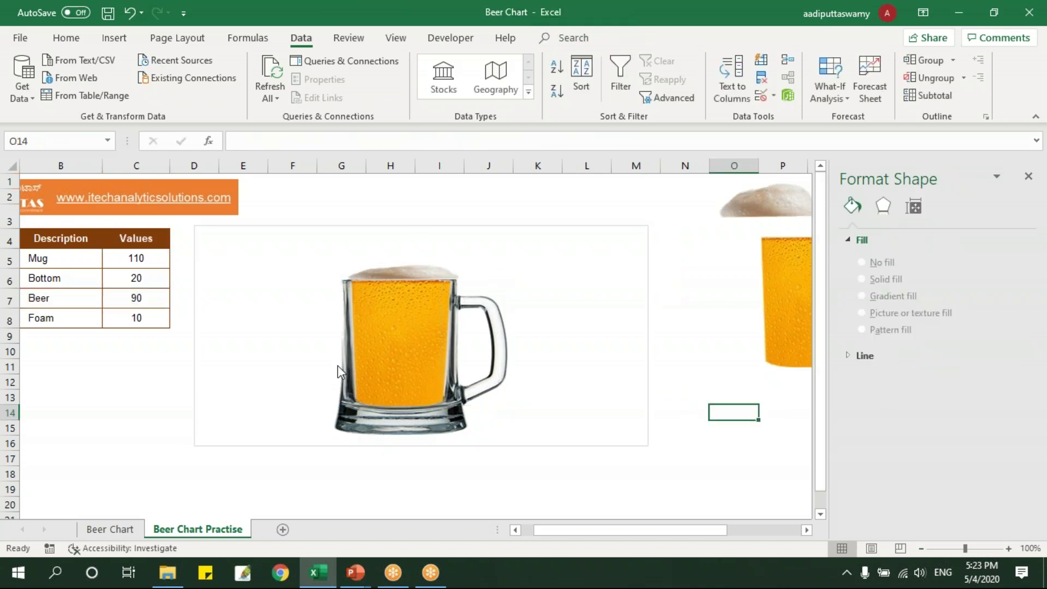
# Test the foam: Beer 50 hides it, Beer 90 brings it back.
pyautogui.click(143, 297)
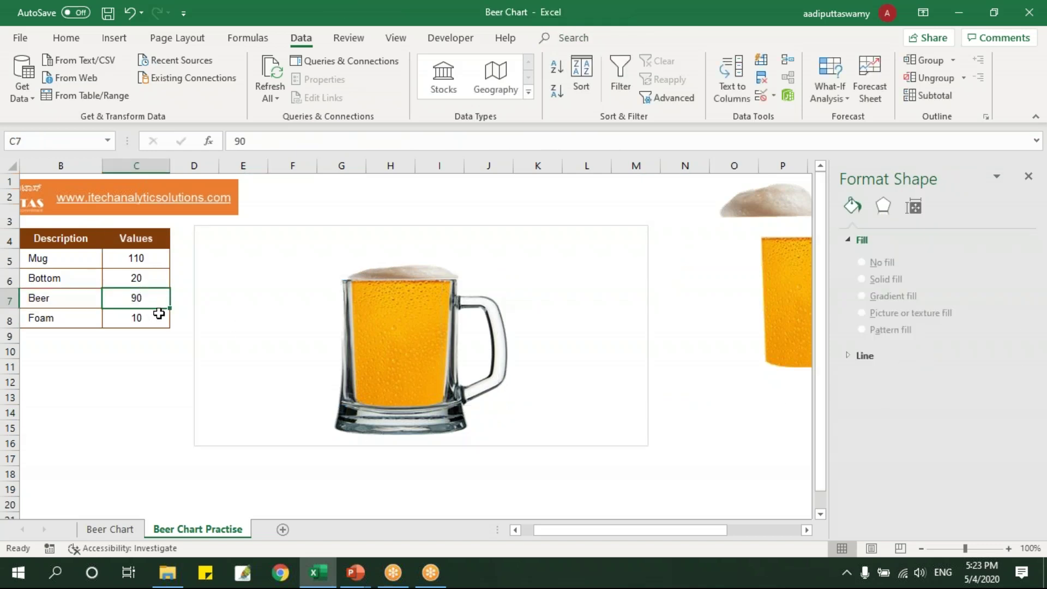
pyautogui.write('50')
pyautogui.press('Return')
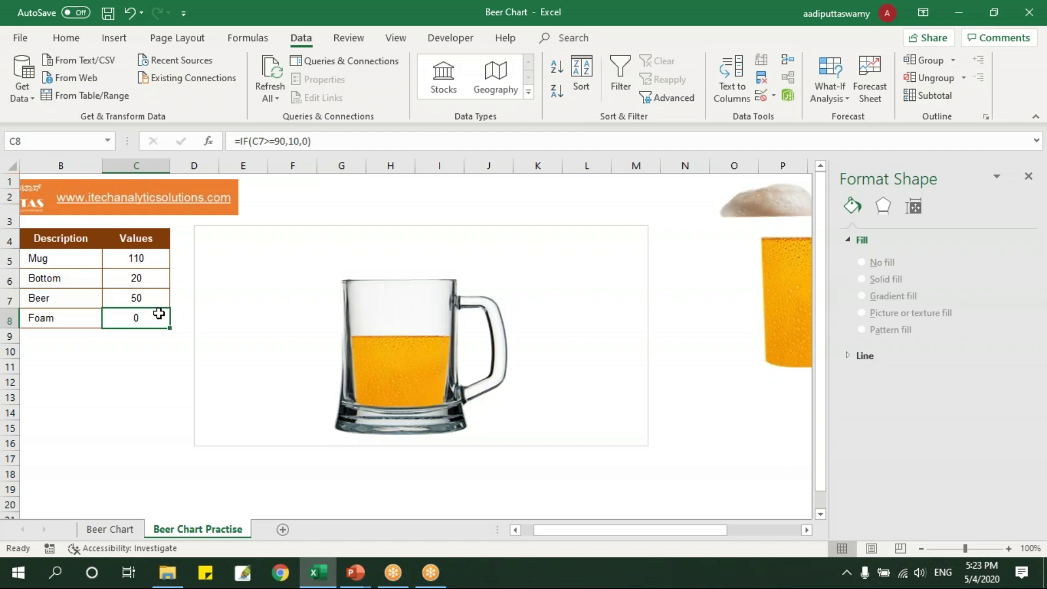
pyautogui.click(142, 297)
pyautogui.write('90')
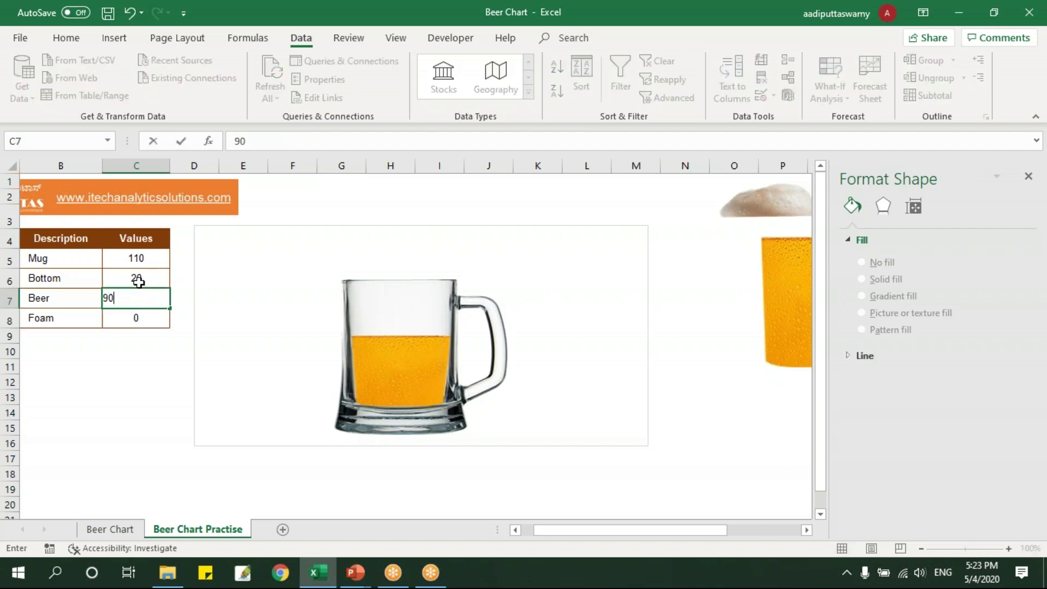
pyautogui.press('Return')
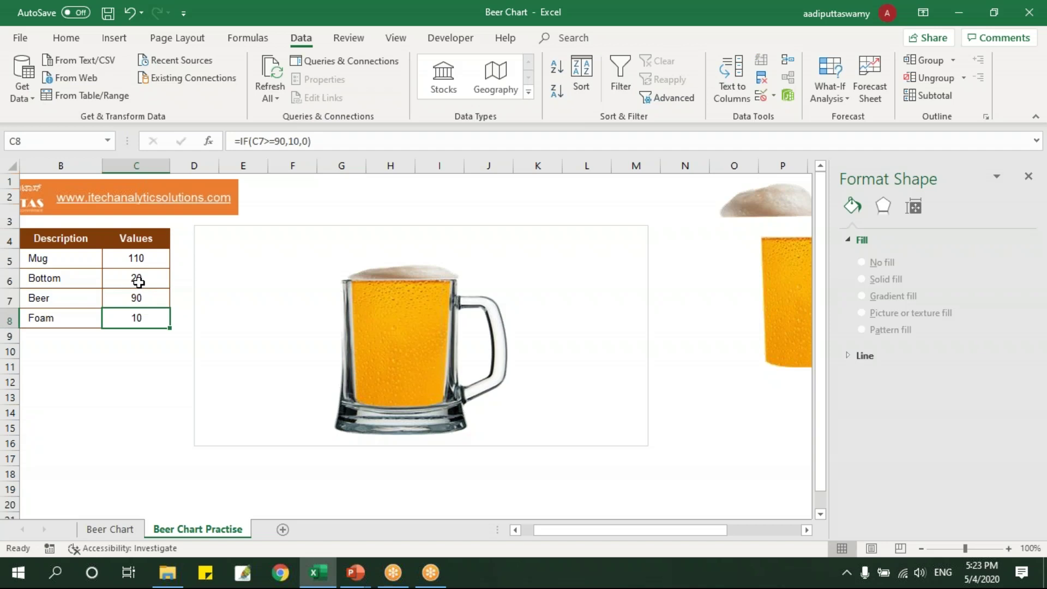
pyautogui.click(1028, 176)
pyautogui.click(612, 296)
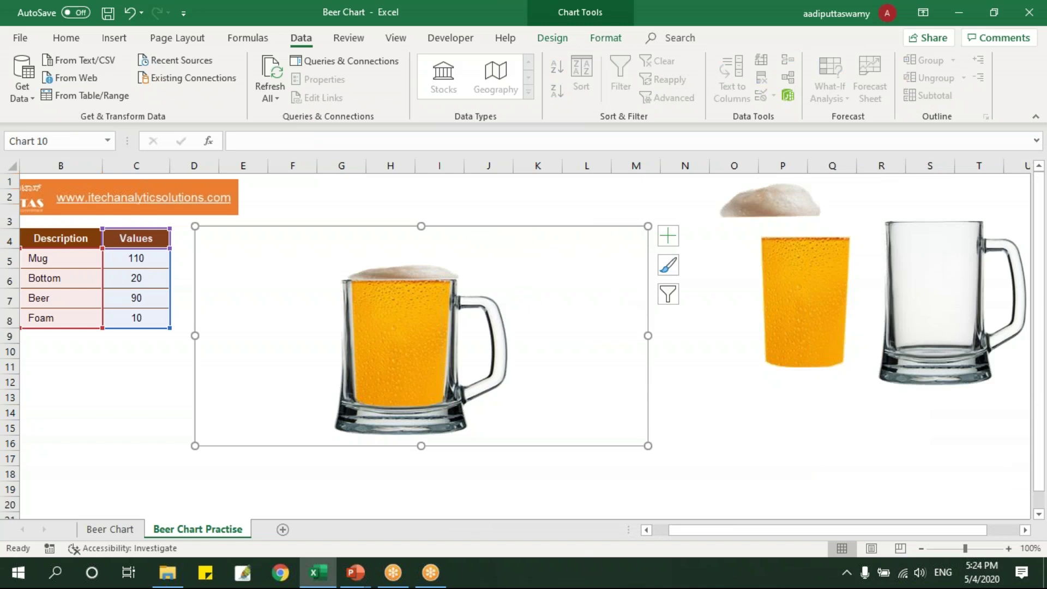
# Give the chart area a picture fill using the Background bar image file.
pyautogui.rightClick(480, 227)
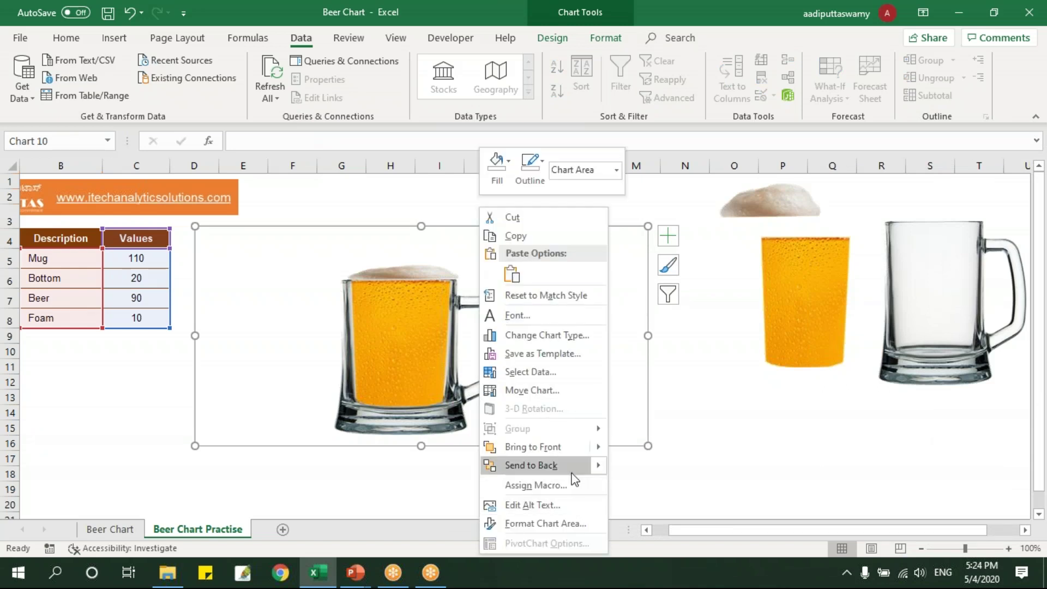
pyautogui.click(545, 523)
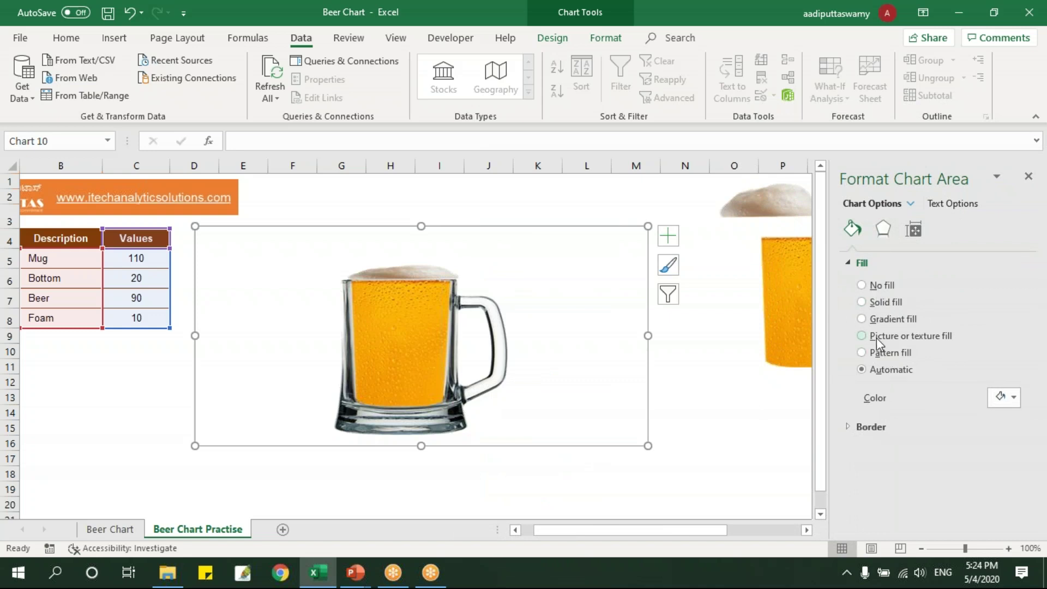
pyautogui.click(918, 343)
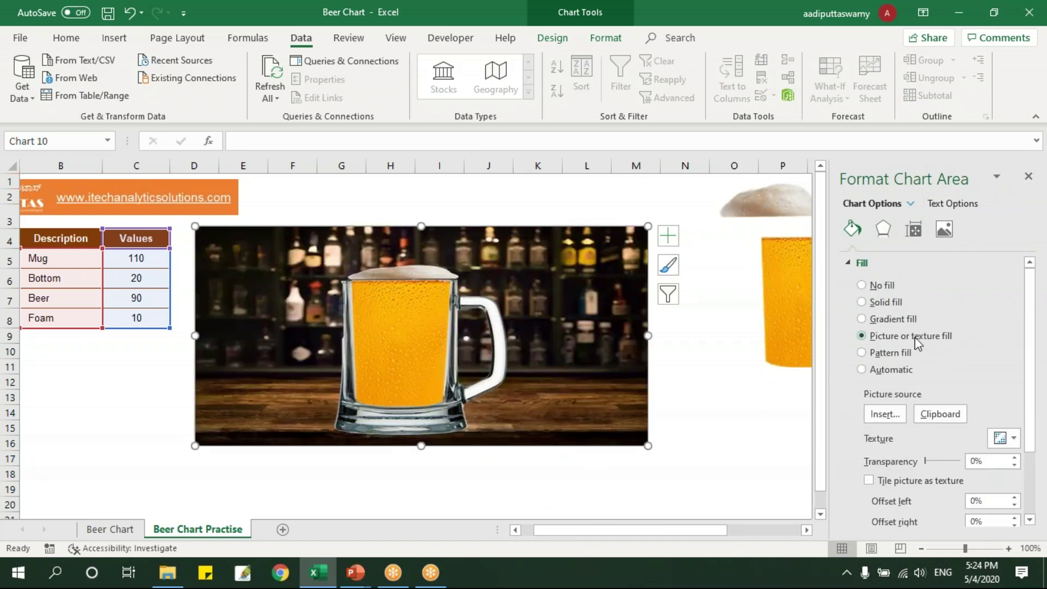
pyautogui.click(884, 414)
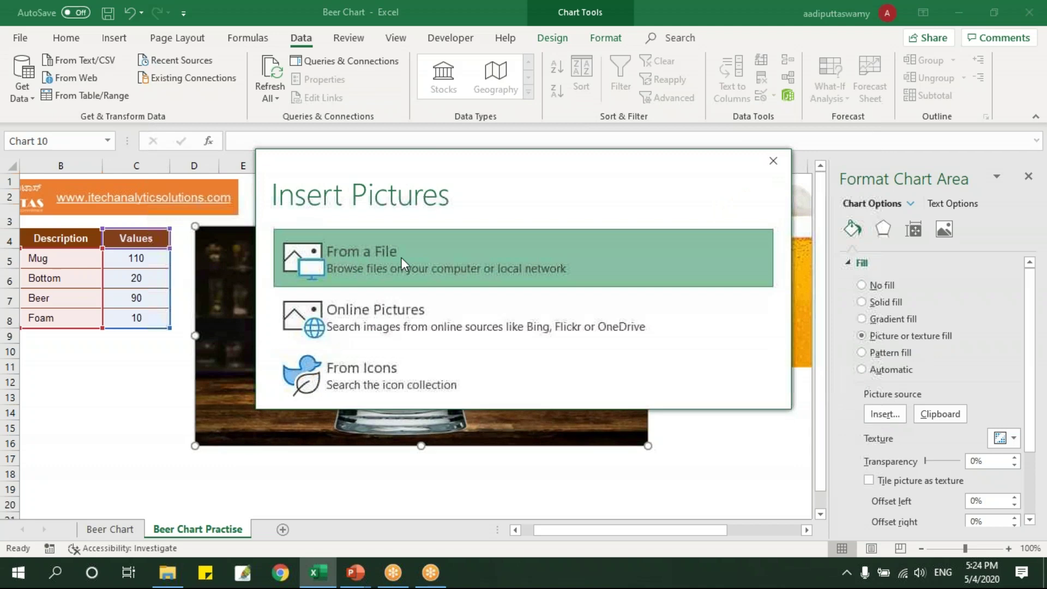
pyautogui.click(402, 260)
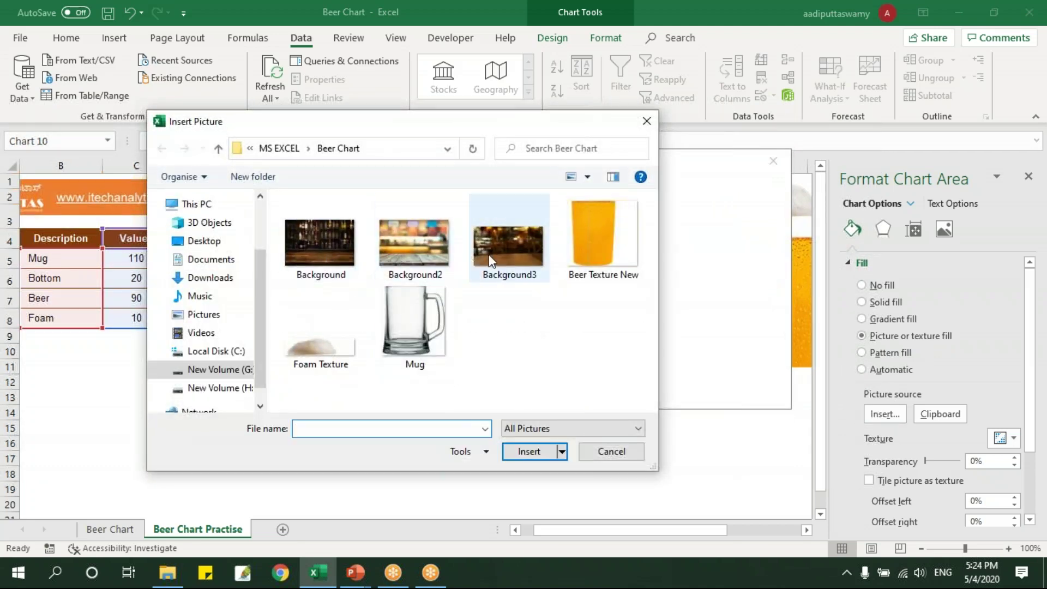
pyautogui.click(345, 252)
pyautogui.click(527, 452)
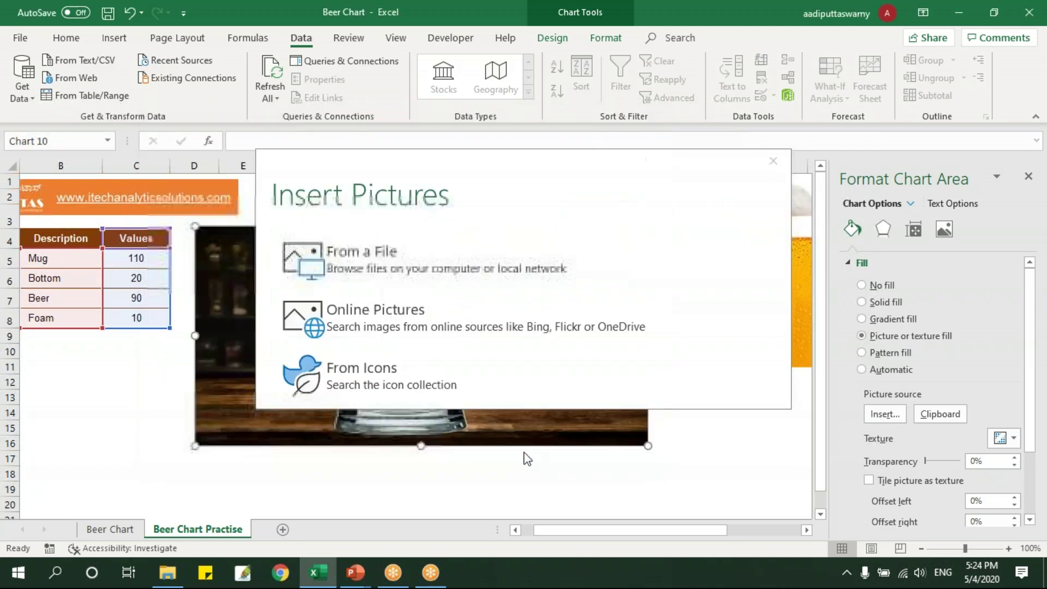
pyautogui.click(738, 426)
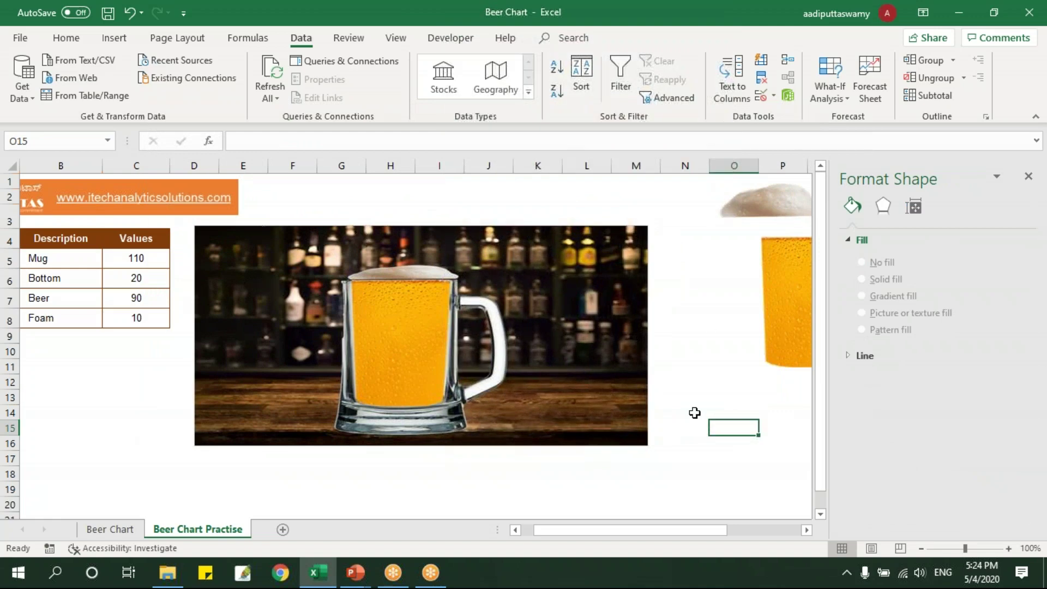
# Try Background2 and then Background3 as the chart-area picture fill.
pyautogui.click(572, 234)
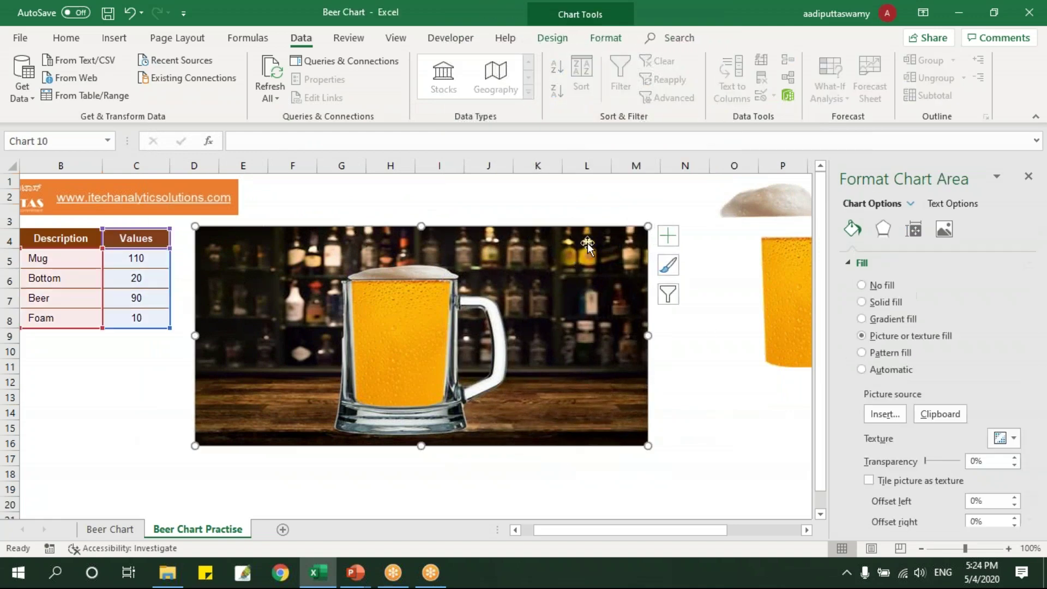
pyautogui.click(884, 413)
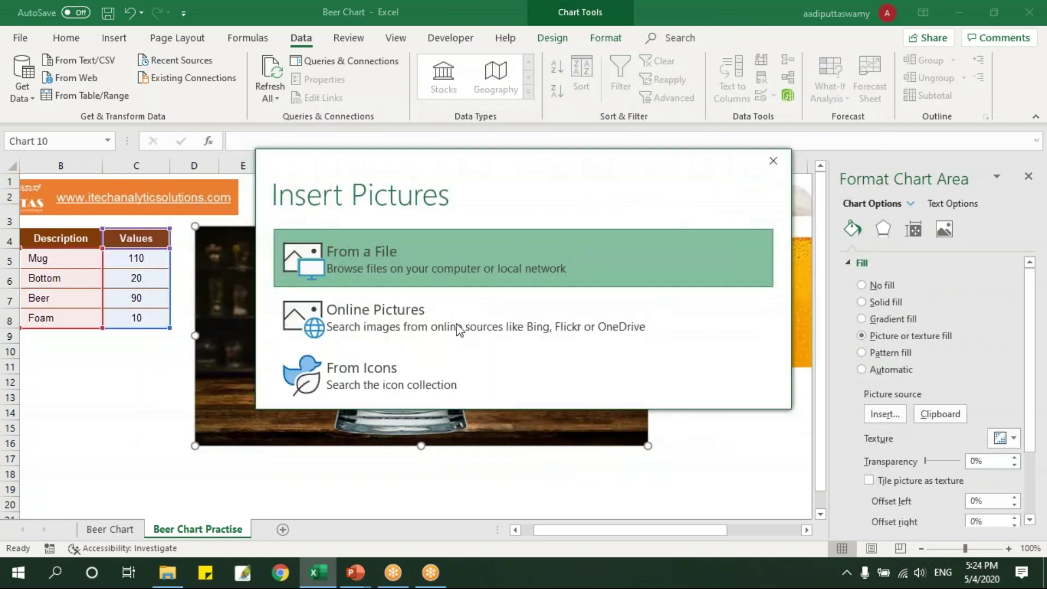
pyautogui.click(431, 262)
pyautogui.click(432, 262)
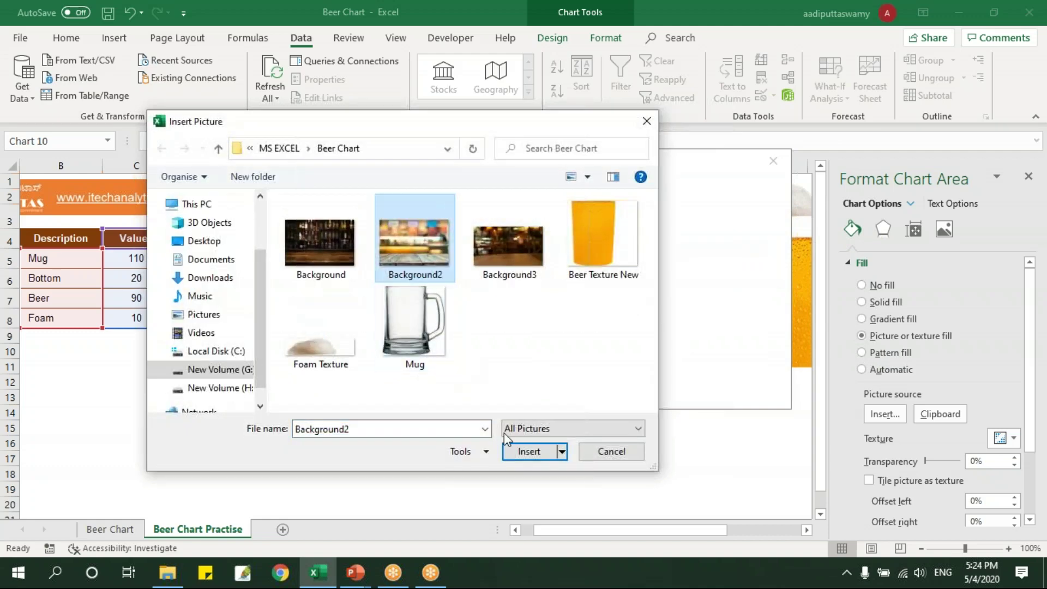
pyautogui.click(521, 452)
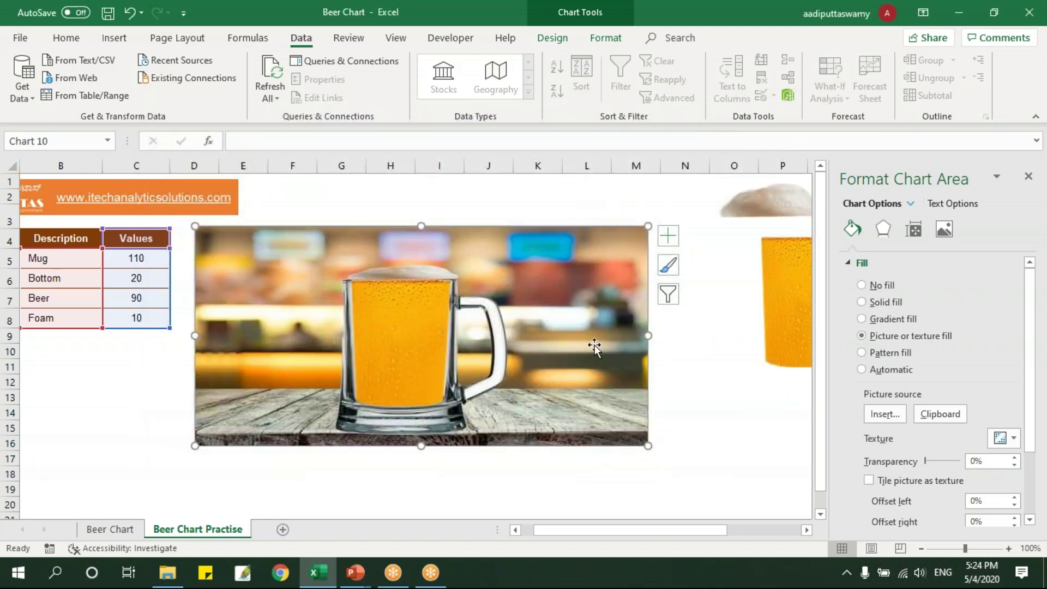
pyautogui.click(884, 413)
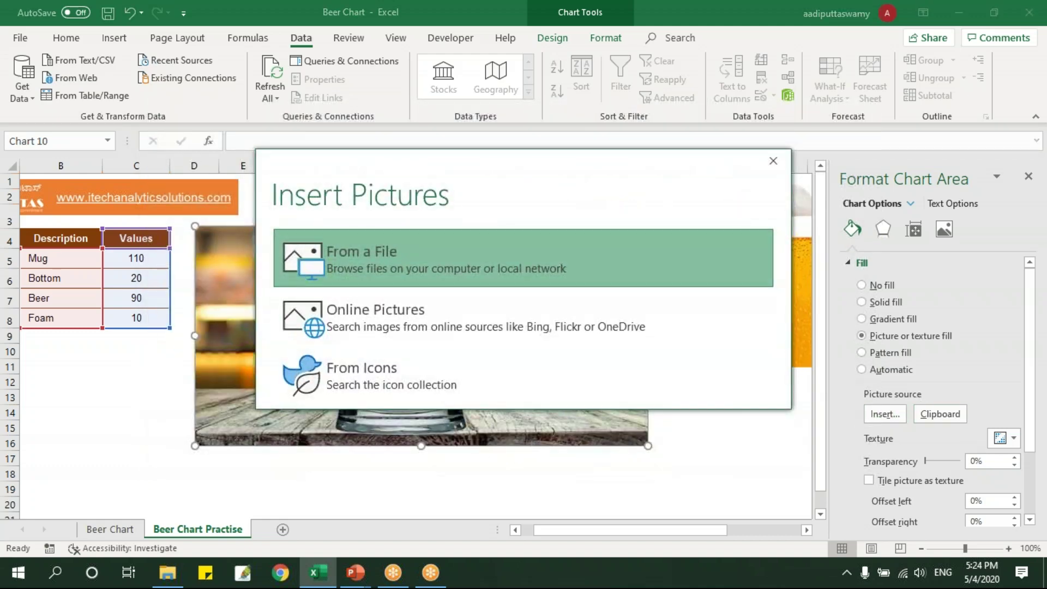
pyautogui.click(518, 275)
pyautogui.click(544, 263)
pyautogui.click(516, 446)
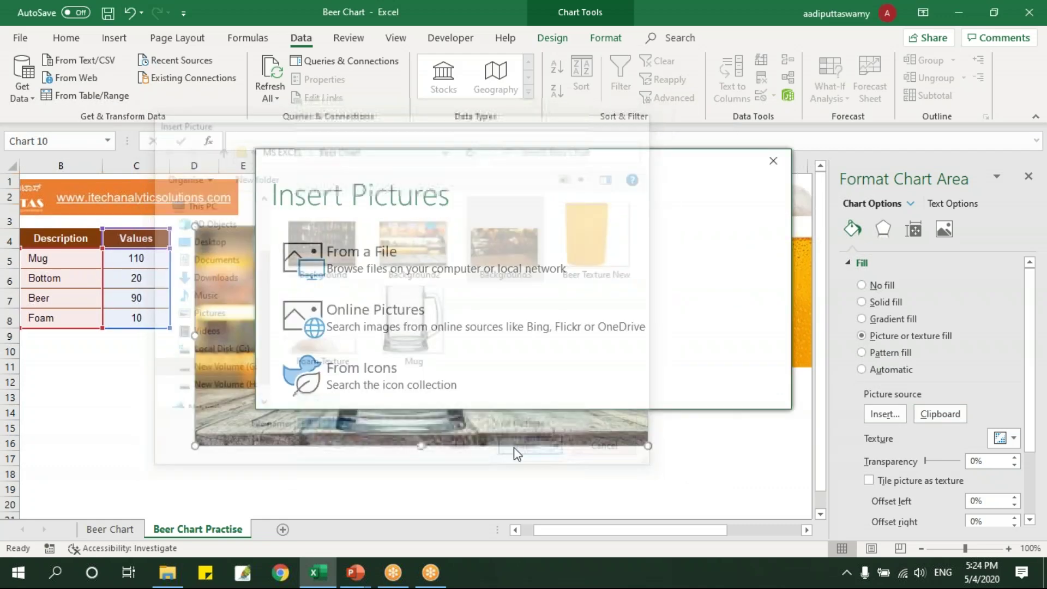
# Settle on Background2 as the chart background picture.
pyautogui.click(880, 415)
pyautogui.click(503, 275)
pyautogui.click(415, 240)
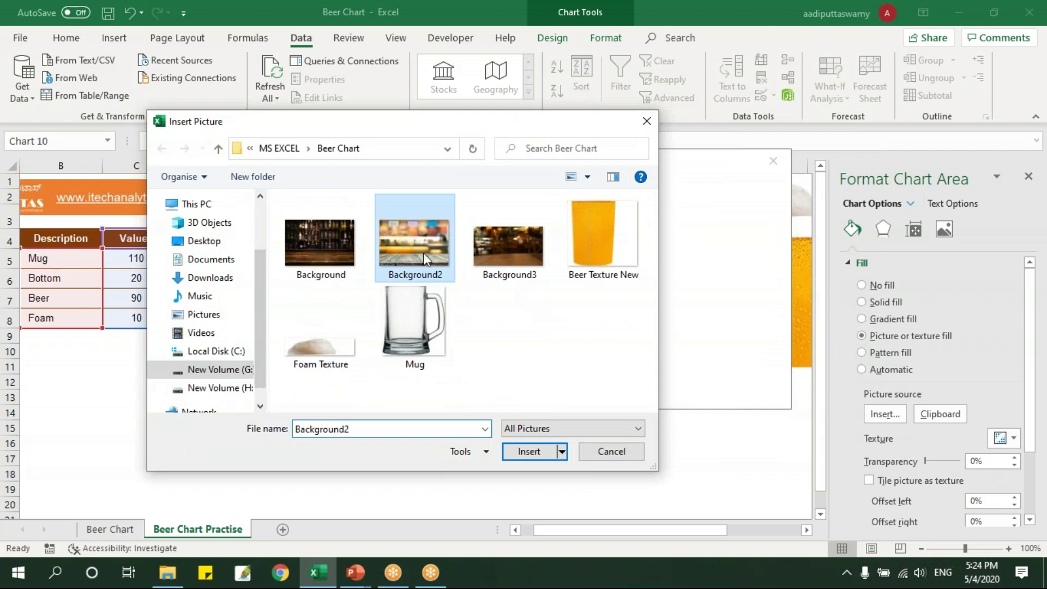
pyautogui.click(527, 450)
pyautogui.click(714, 473)
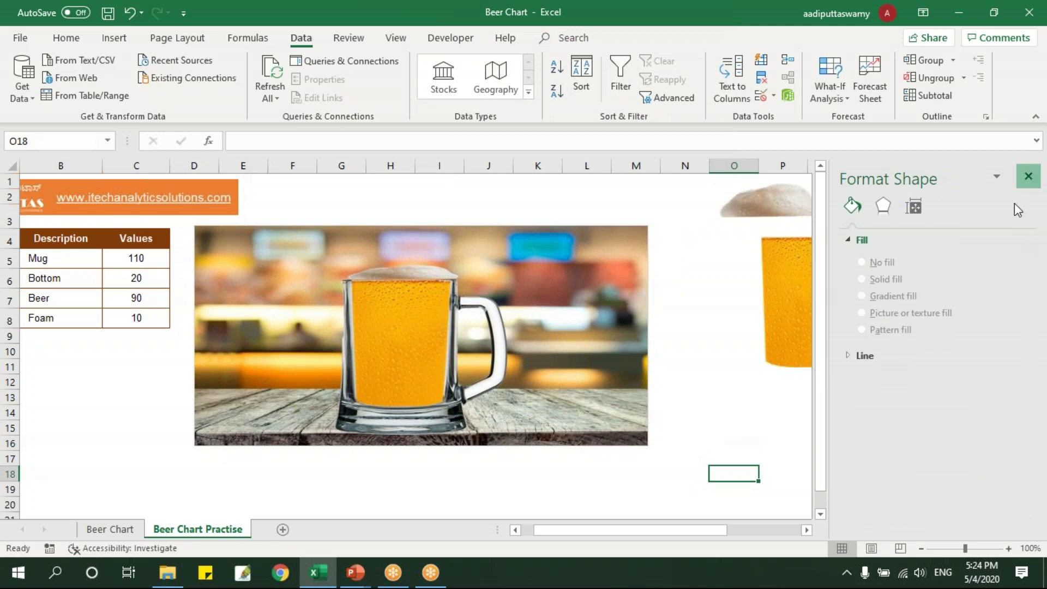
# Delete the loose foam, beer and empty mug pictures from the sheet.
pyautogui.click(1028, 176)
pyautogui.click(794, 205)
pyautogui.hotkey('ctrl', 'x')
pyautogui.click(839, 276)
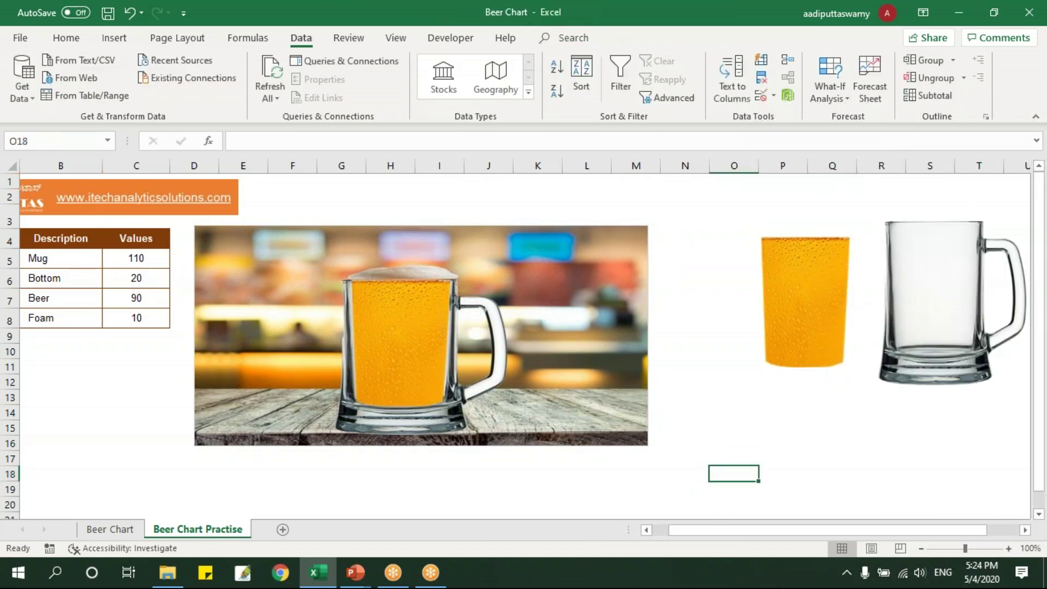
pyautogui.hotkey('ctrl', 'x')
pyautogui.click(899, 305)
pyautogui.click(812, 323)
pyautogui.click(918, 283)
pyautogui.hotkey('ctrl', 'x')
pyautogui.click(799, 303)
# Nudge the chart slightly right and switch to PowerPoint.
pyautogui.moveTo(391, 234)
pyautogui.mouseDown()
pyautogui.moveTo(465, 222)
pyautogui.moveTo(392, 229)
pyautogui.mouseUp()
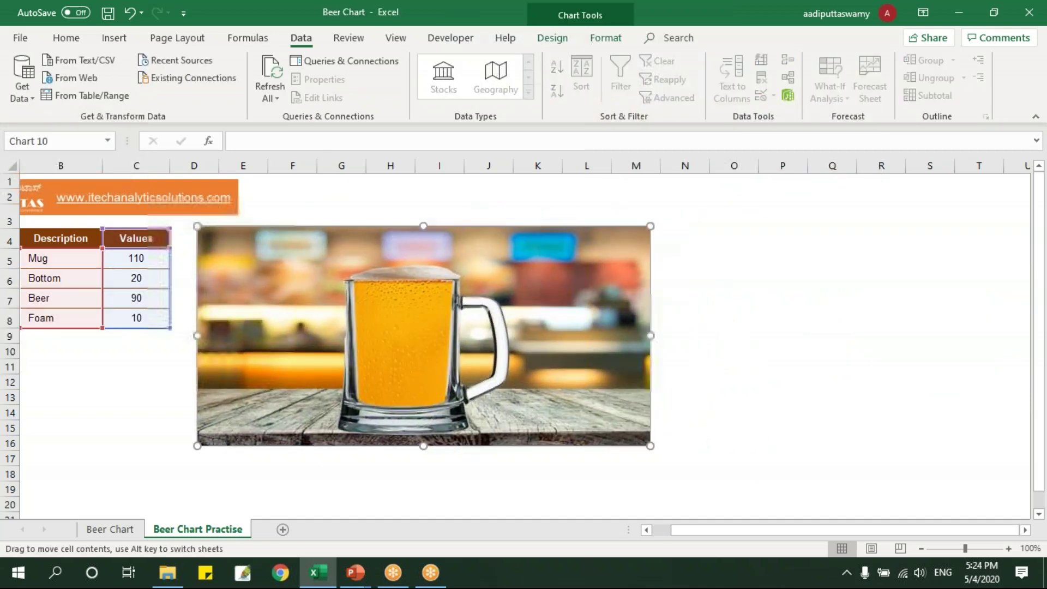
pyautogui.click(791, 304)
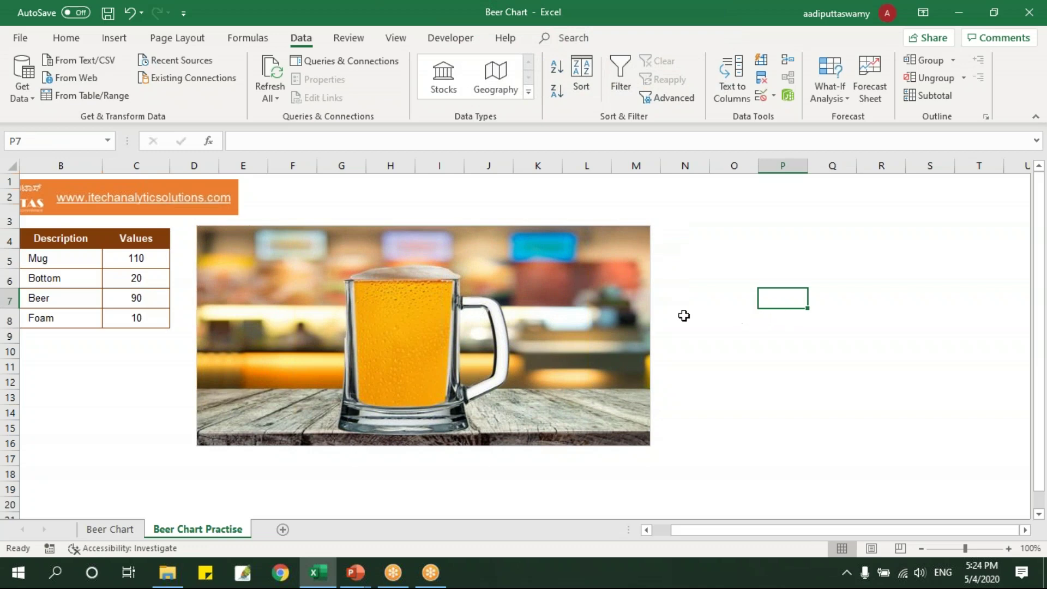
pyautogui.click(353, 570)
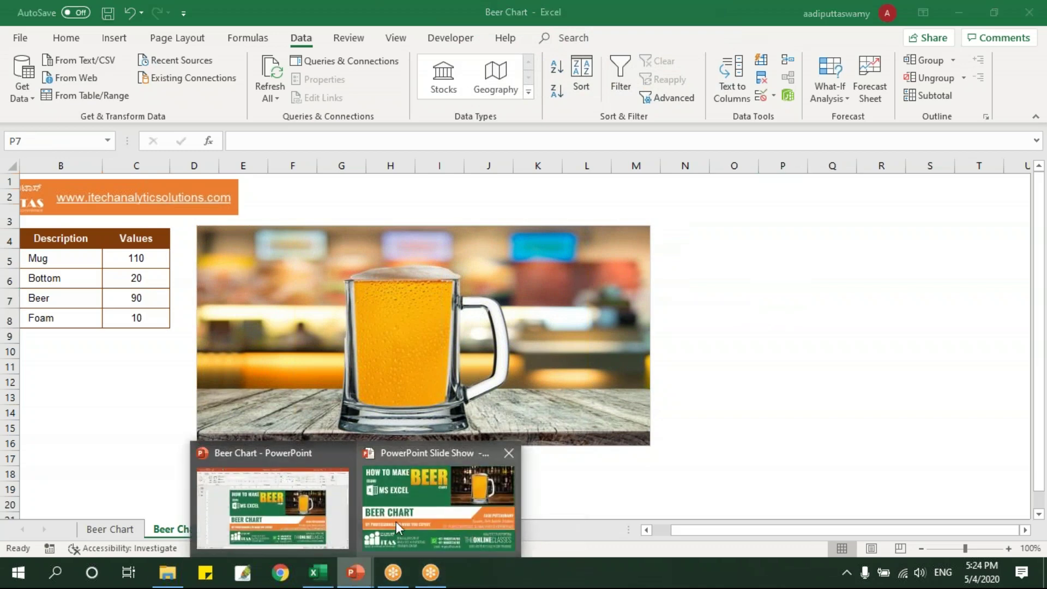